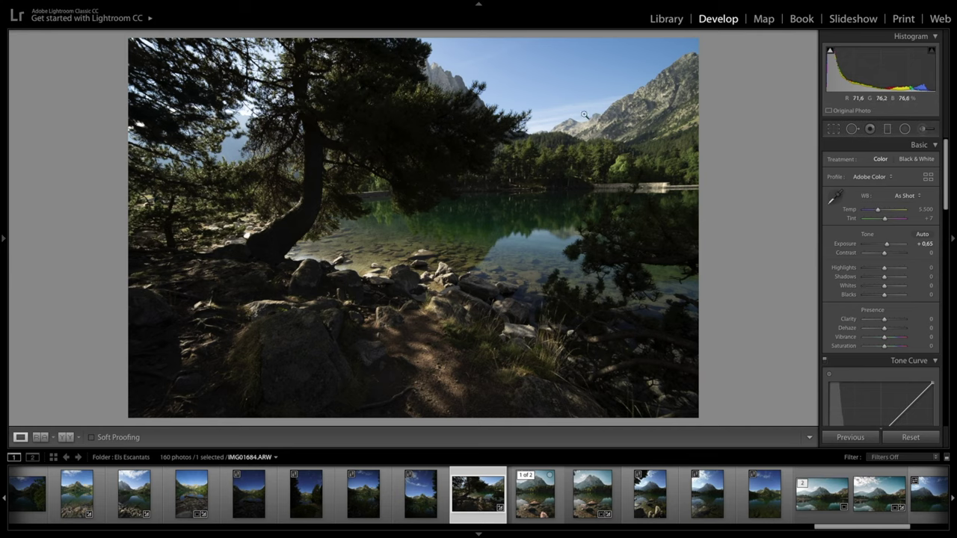
# - Set Exposure to +1.00, Highlights to −40, Contrast to +41, Shadows to +82 and Blacks to +59, leaving Whites at 0
pyautogui.moveTo(883, 278); pyautogui.dragTo(889, 246)
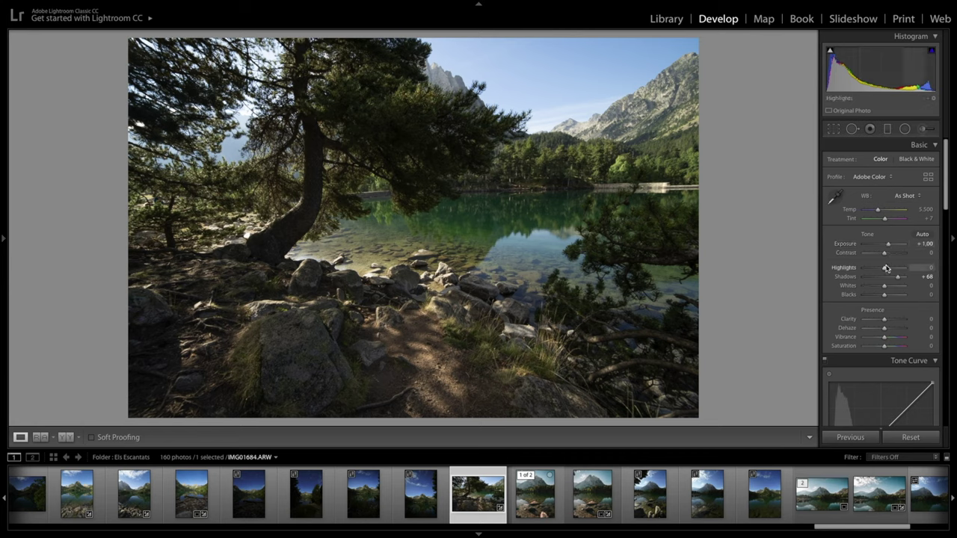
pyautogui.moveTo(884, 268); pyautogui.dragTo(876, 274)
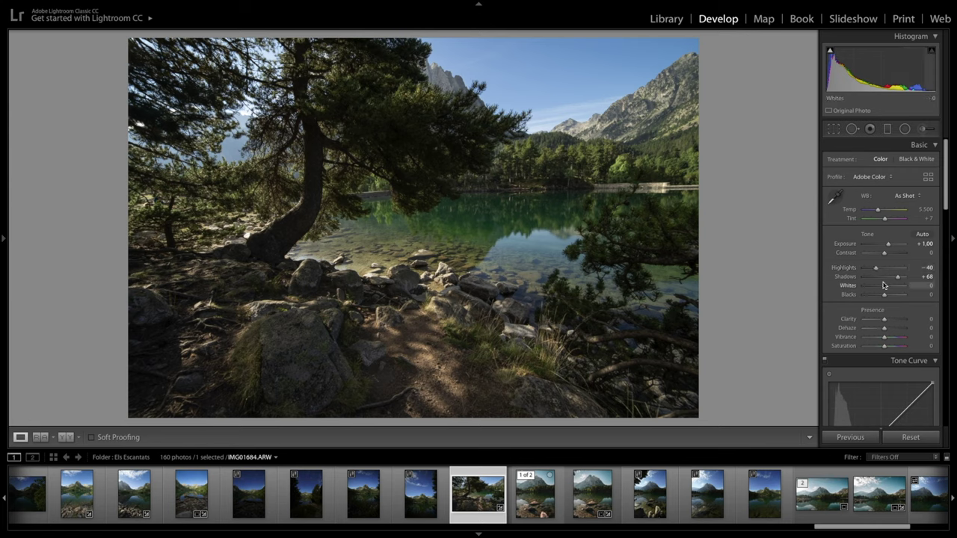
pyautogui.moveTo(883, 255); pyautogui.dragTo(892, 255)
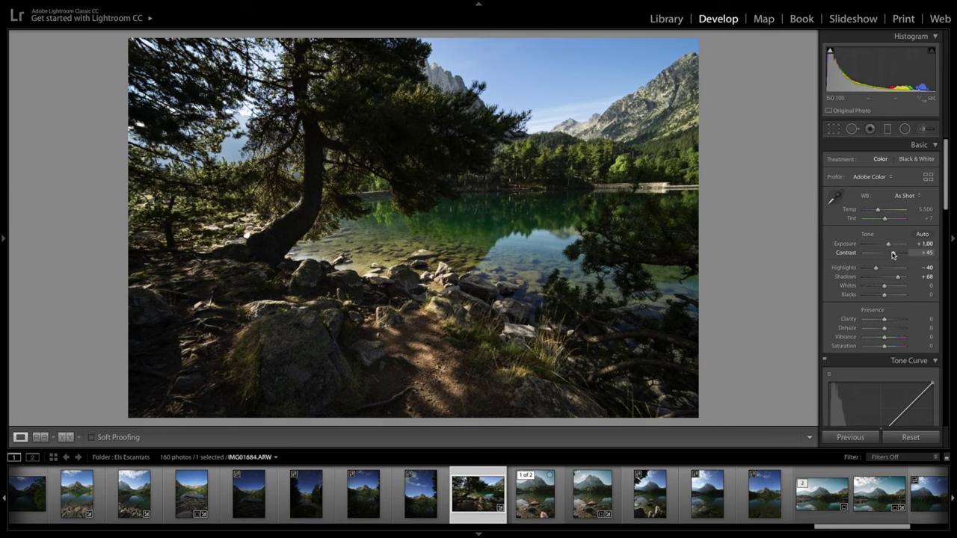
pyautogui.moveTo(892, 256); pyautogui.dragTo(896, 295)
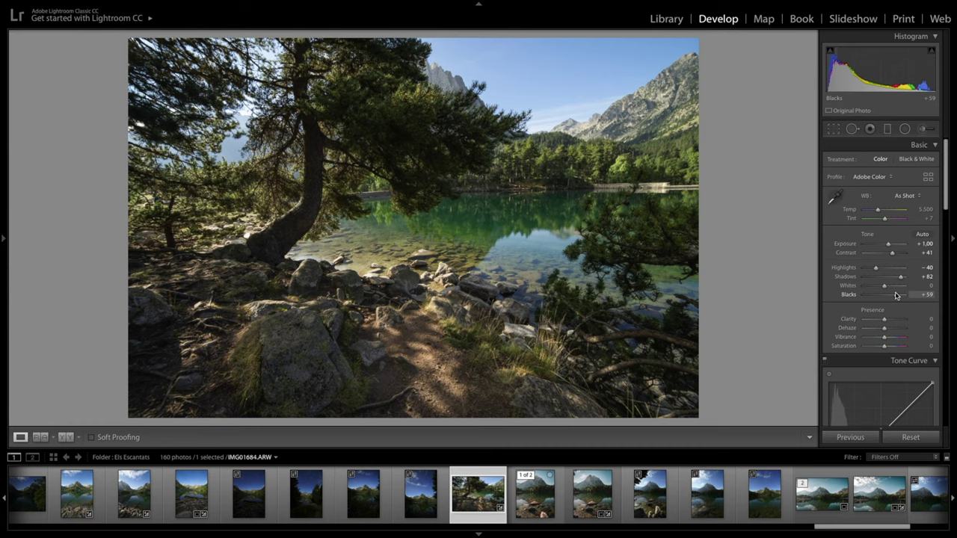
pyautogui.moveTo(885, 286); pyautogui.dragTo(894, 289)
pyautogui.hotkey('ctrl', 'z')
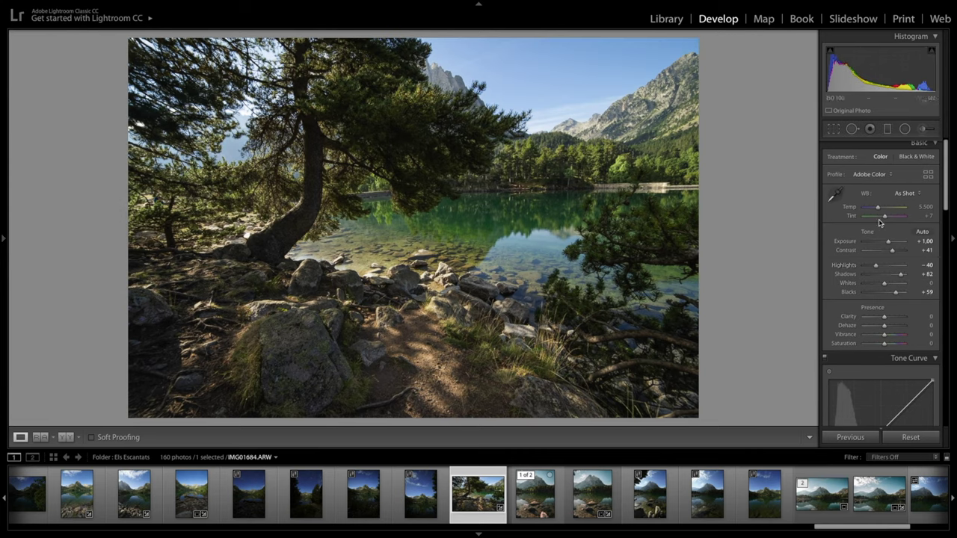
# - Shape a gentle S tone curve with points at 25.5/23.9% and 74.5/77.6%, lifting the black endpoint and lowering the white endpoint slightly
pyautogui.scroll(-5, 874, 247)
pyautogui.click(856, 254)
pyautogui.moveTo(906, 206); pyautogui.dragTo(906, 201)
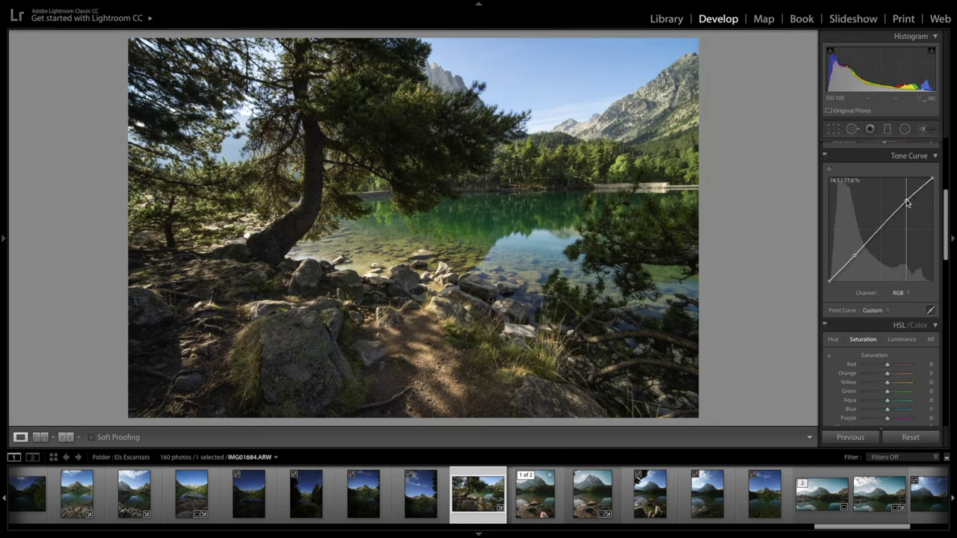
pyautogui.moveTo(855, 255); pyautogui.dragTo(855, 258)
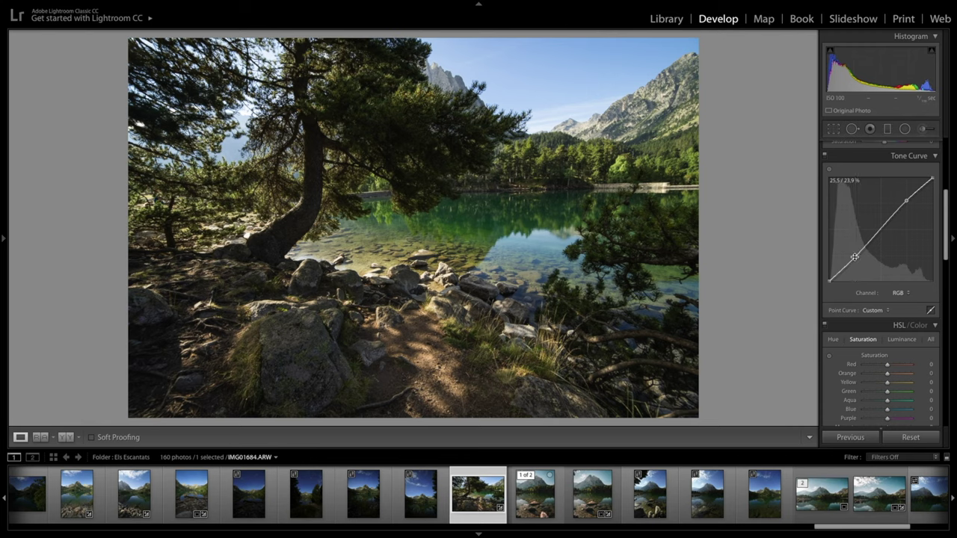
pyautogui.moveTo(829, 280); pyautogui.dragTo(828, 278)
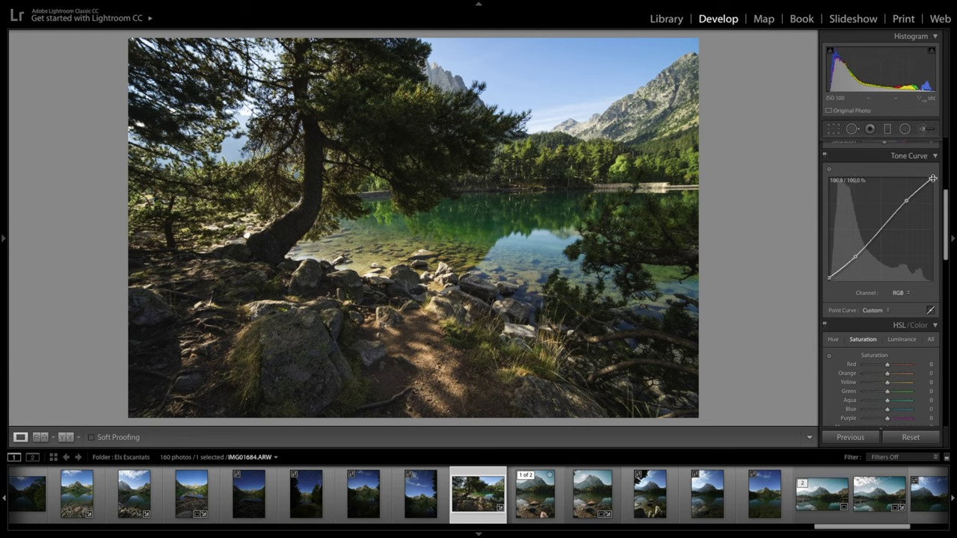
pyautogui.moveTo(932, 178); pyautogui.dragTo(934, 182)
pyautogui.scroll(4, 899, 181)
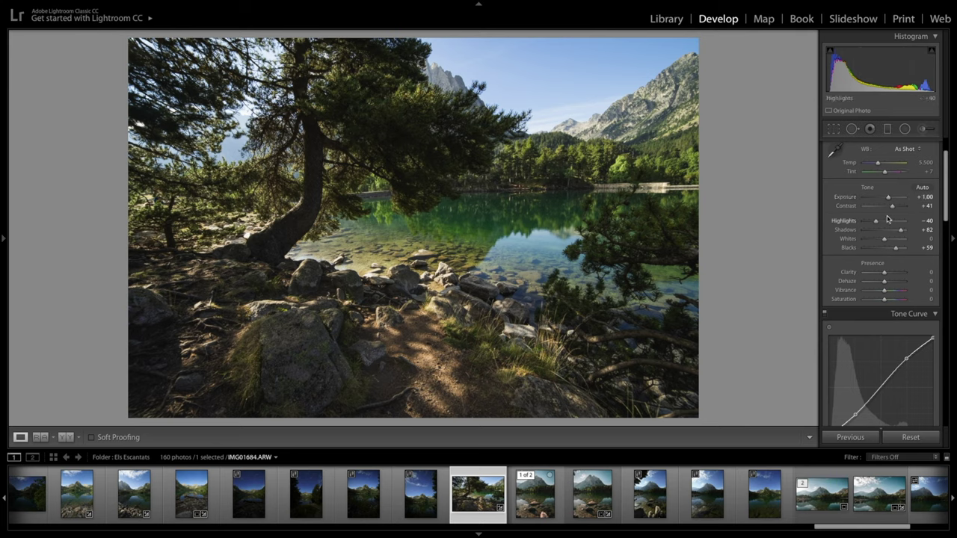
pyautogui.scroll(-4, 887, 224)
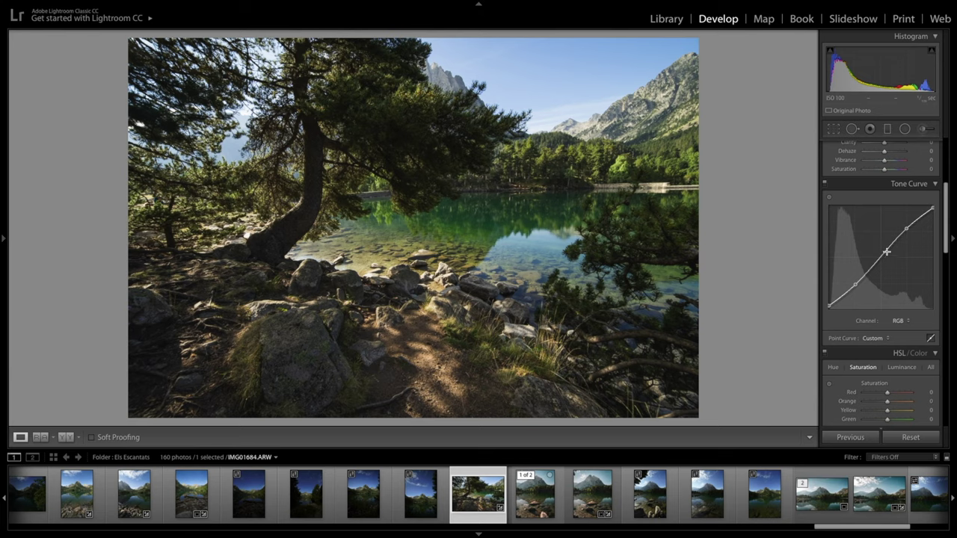
pyautogui.scroll(4, 866, 266)
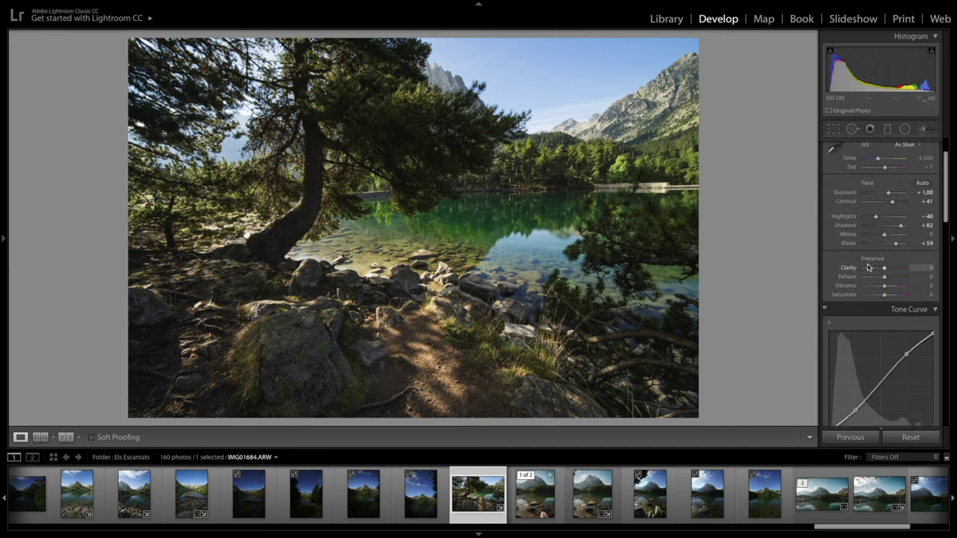
# - Try a much steeper S tone curve by lowering the shadow point and raising the highlight point, and undo those curve changes
pyautogui.scroll(-4, 880, 287)
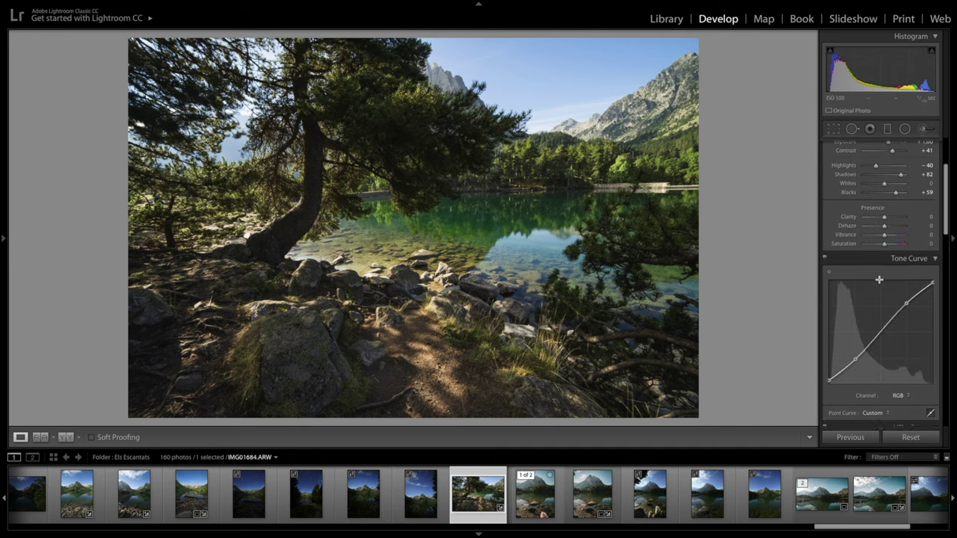
pyautogui.moveTo(856, 323); pyautogui.dragTo(856, 327)
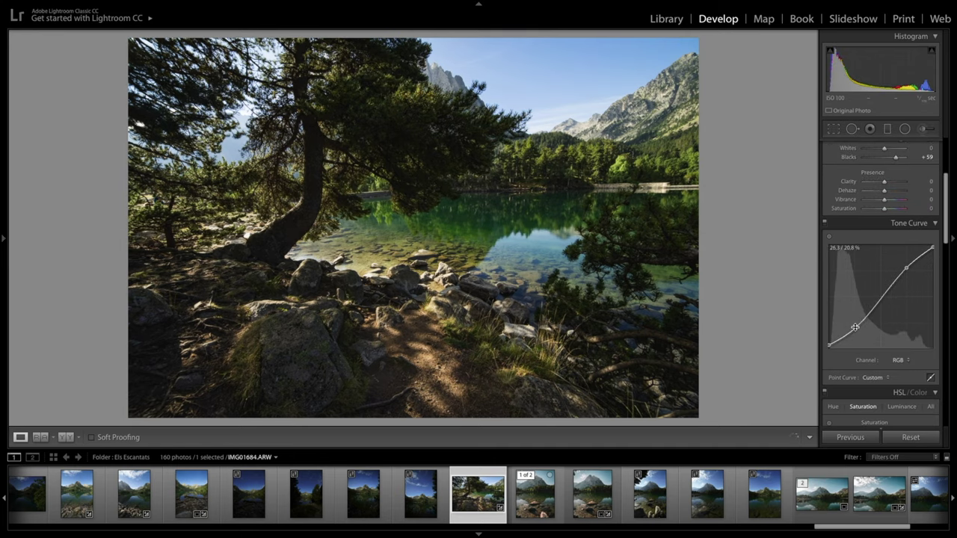
pyautogui.moveTo(907, 267); pyautogui.dragTo(906, 261)
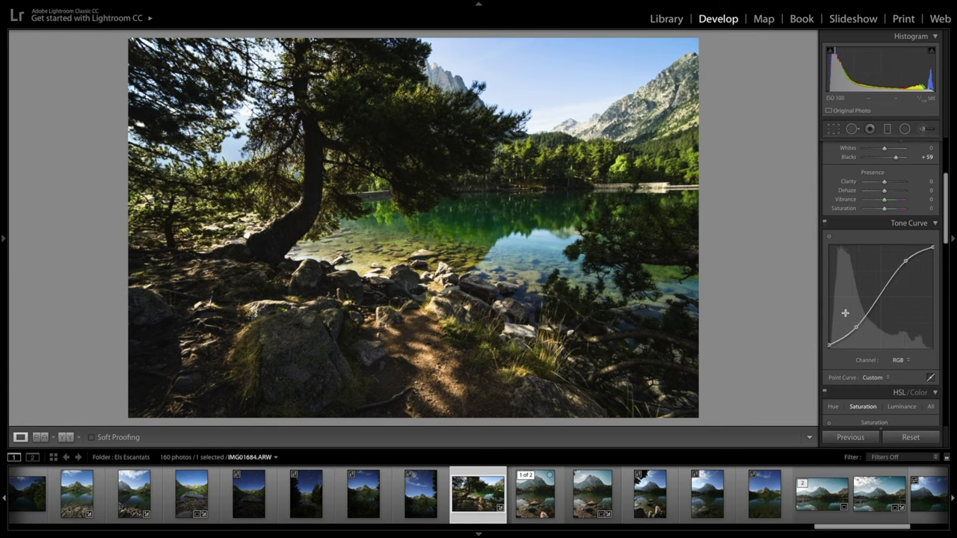
pyautogui.moveTo(855, 326); pyautogui.dragTo(854, 330)
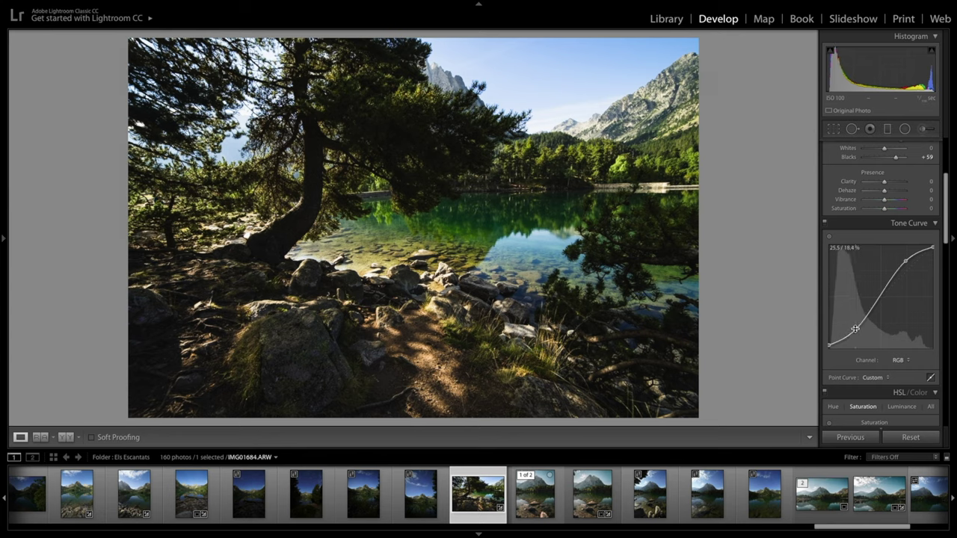
pyautogui.hotkey('ctrl', 'z')
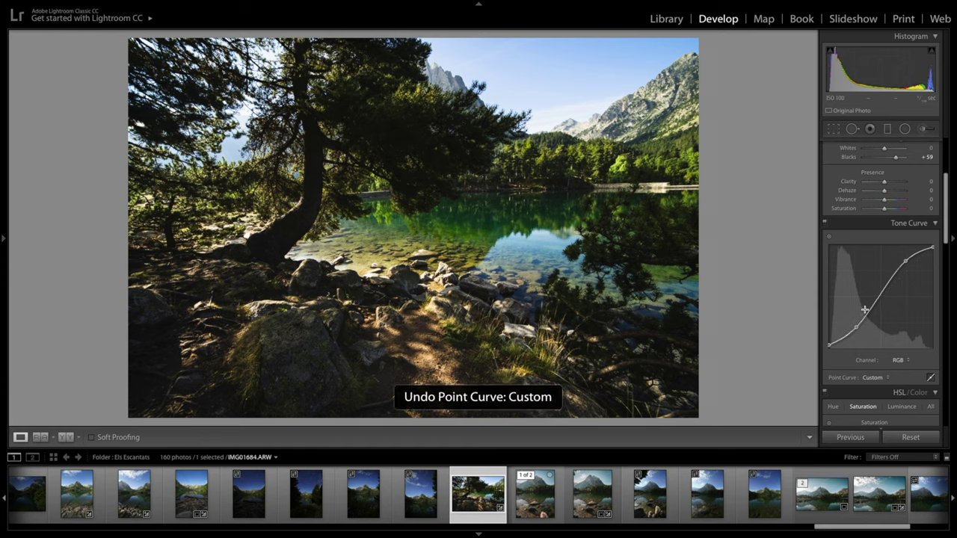
pyautogui.hotkey('ctrl', 'z')
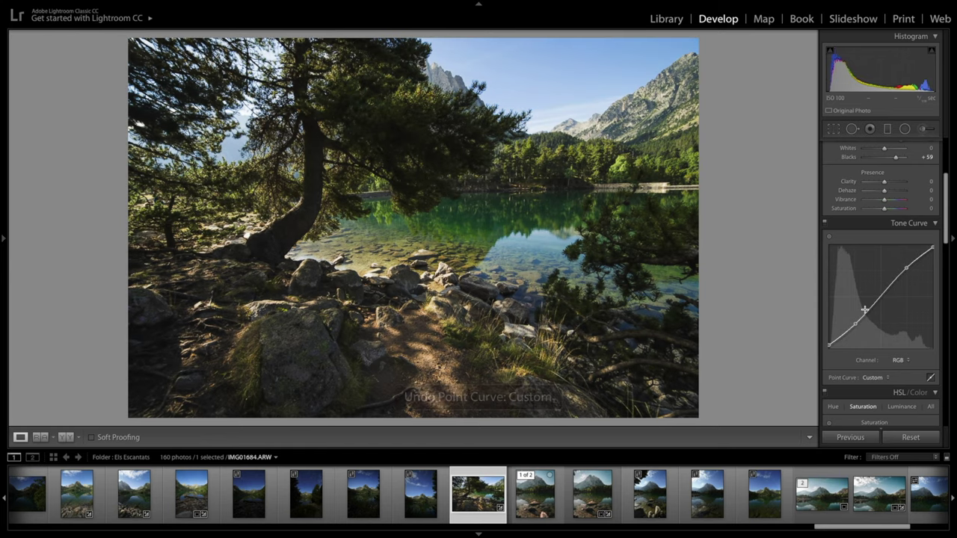
# - Set Shadows to +97, Blacks to +26 and Contrast to +54, and compare the photo with its unedited version
pyautogui.scroll(3, 881, 262)
pyautogui.moveTo(897, 229); pyautogui.dragTo(889, 233)
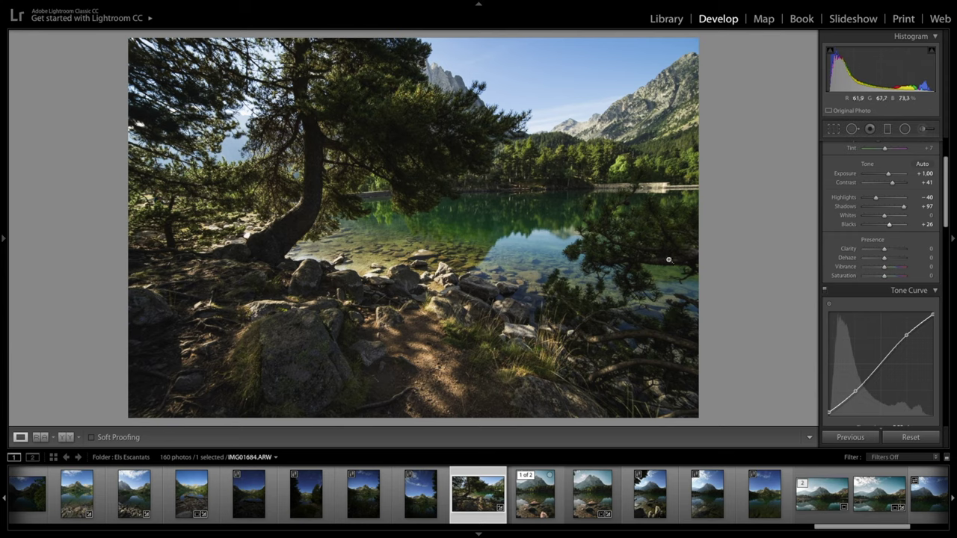
pyautogui.moveTo(896, 187); pyautogui.dragTo(900, 186)
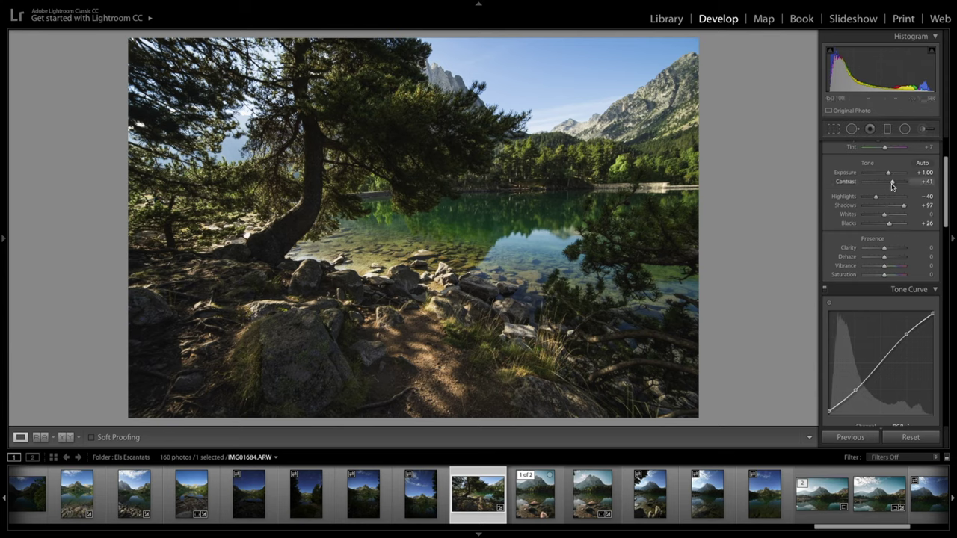
pyautogui.press('\\')
pyautogui.press('\\')
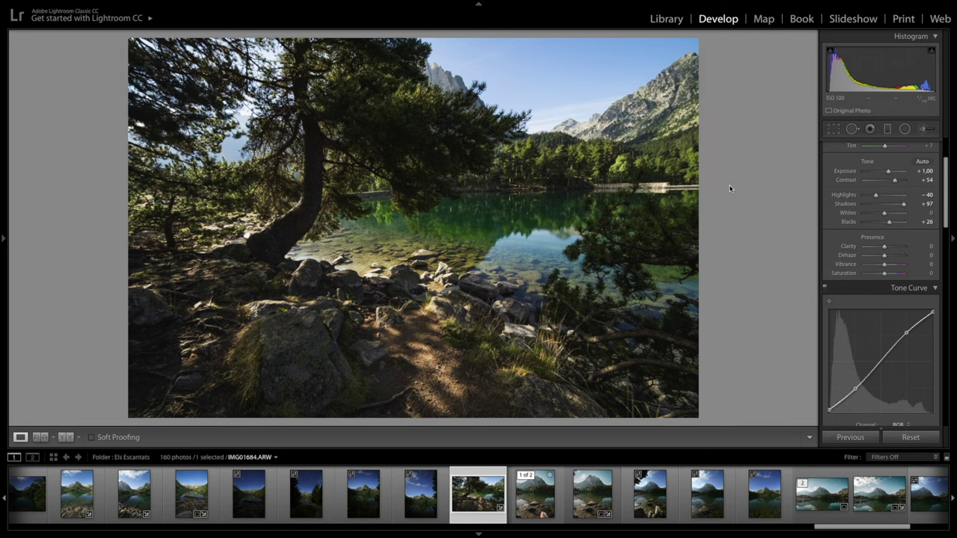
# - Straighten the photo with a crop rotation of 1.66°, and raise Shadows to +100
pyautogui.press('r')
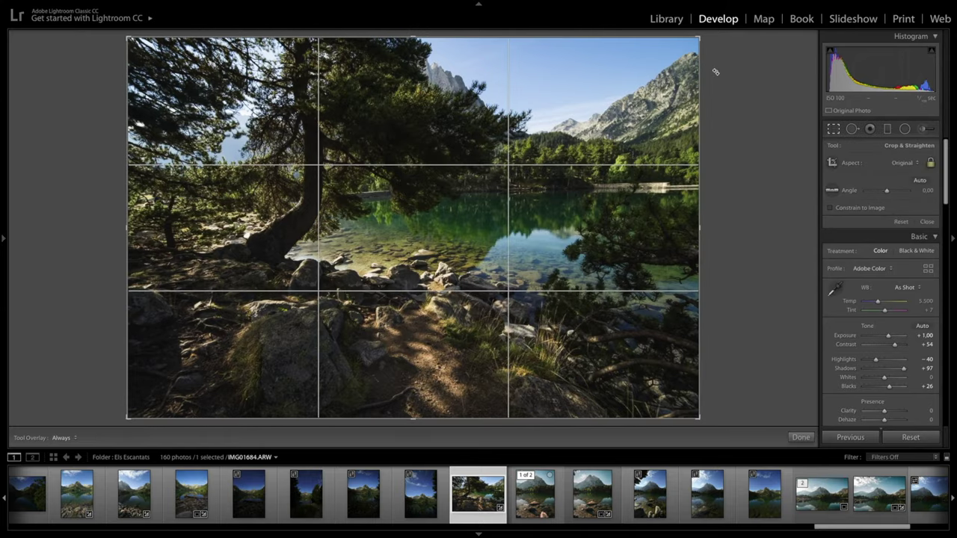
pyautogui.moveTo(716, 72); pyautogui.dragTo(722, 79)
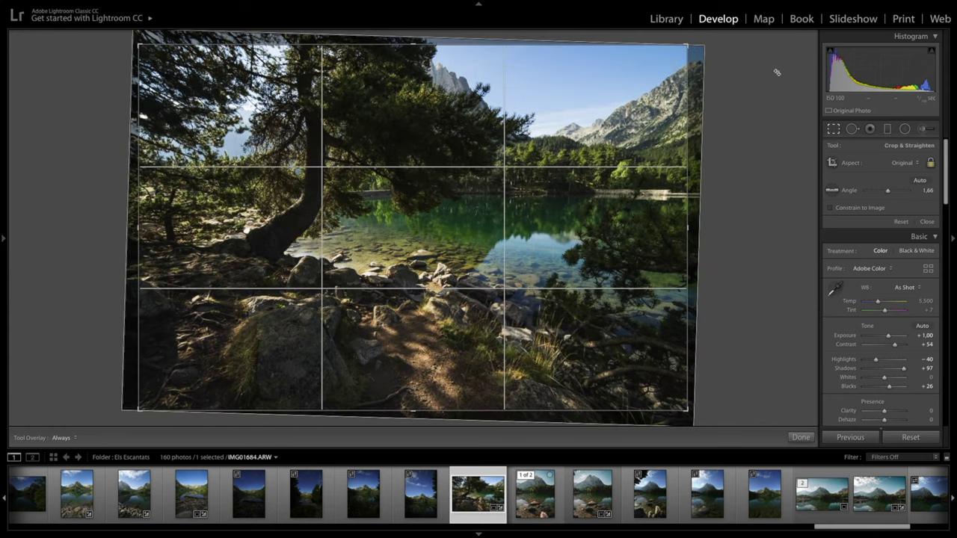
pyautogui.click(838, 131)
pyautogui.scroll(-3, 881, 298)
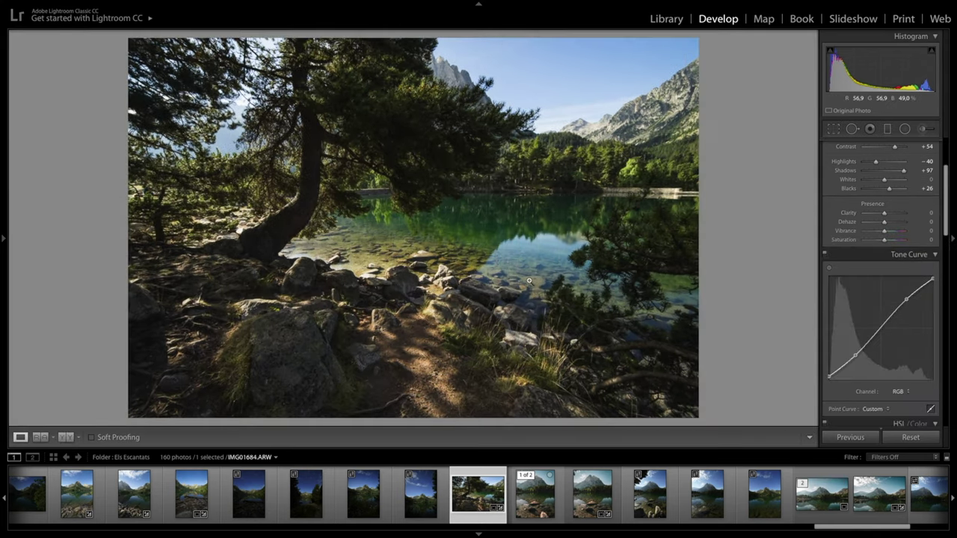
pyautogui.press('=')
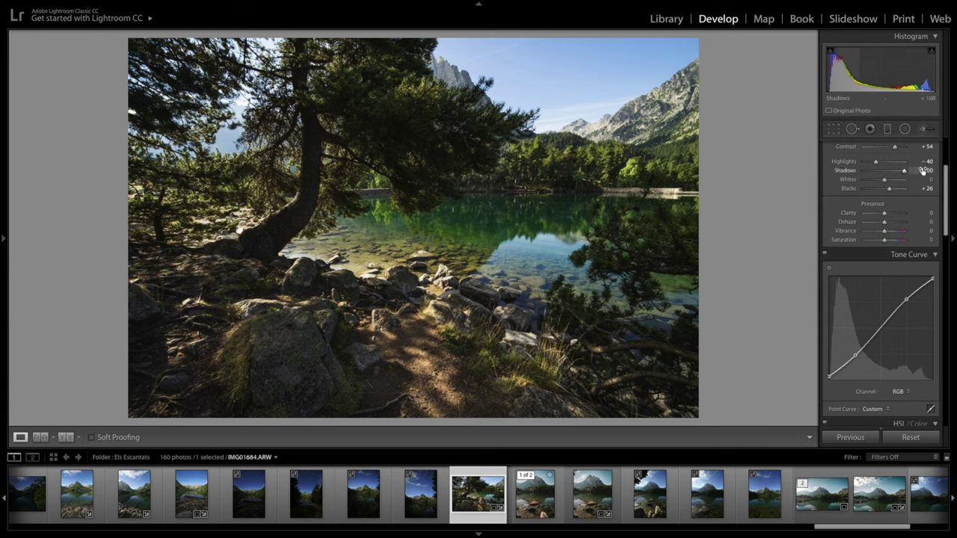
# - Try a graduated filter over the rocky foreground with a Shadows adjustment, and delete the filter
pyautogui.click(887, 129)
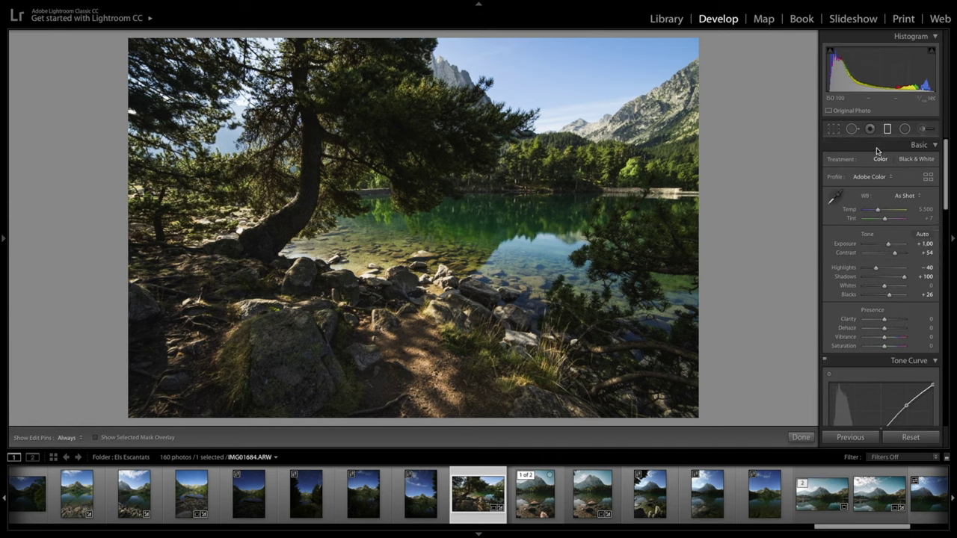
pyautogui.moveTo(385, 420); pyautogui.dragTo(399, 186)
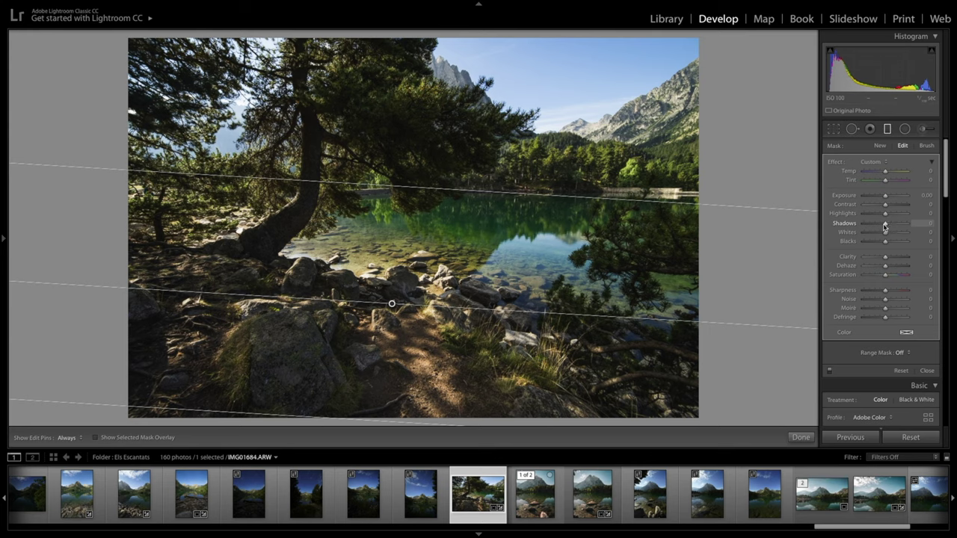
pyautogui.moveTo(887, 225); pyautogui.dragTo(786, 220)
pyautogui.moveTo(863, 223); pyautogui.dragTo(813, 219)
pyautogui.moveTo(392, 304); pyautogui.dragTo(418, 111)
pyautogui.press('Delete')
# - Darken the sky with a graduated filter from the photo's upper edge at Exposure −0.92, and compare the result with the unedited version
pyautogui.moveTo(521, 35); pyautogui.dragTo(513, 112)
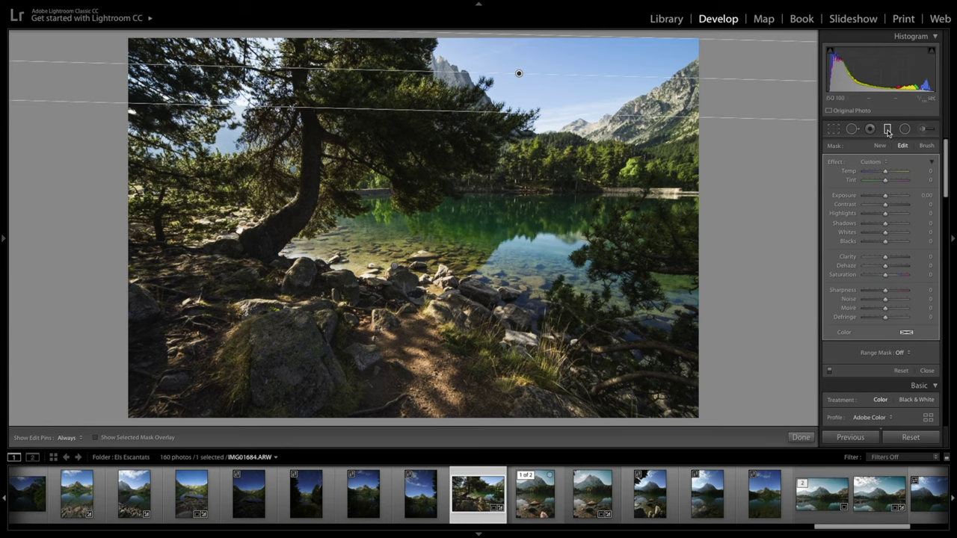
pyautogui.moveTo(885, 199); pyautogui.dragTo(880, 203)
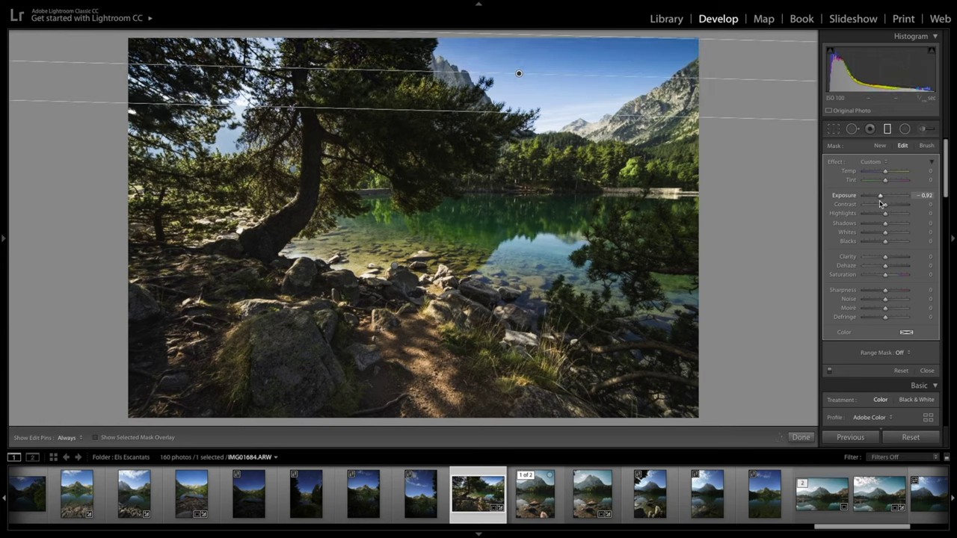
pyautogui.moveTo(577, 115); pyautogui.dragTo(577, 123)
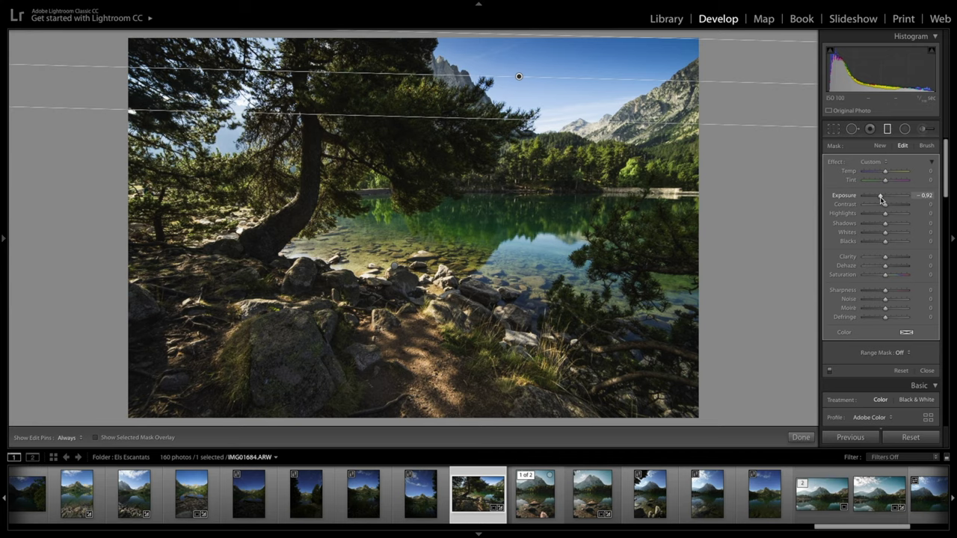
pyautogui.press('m')
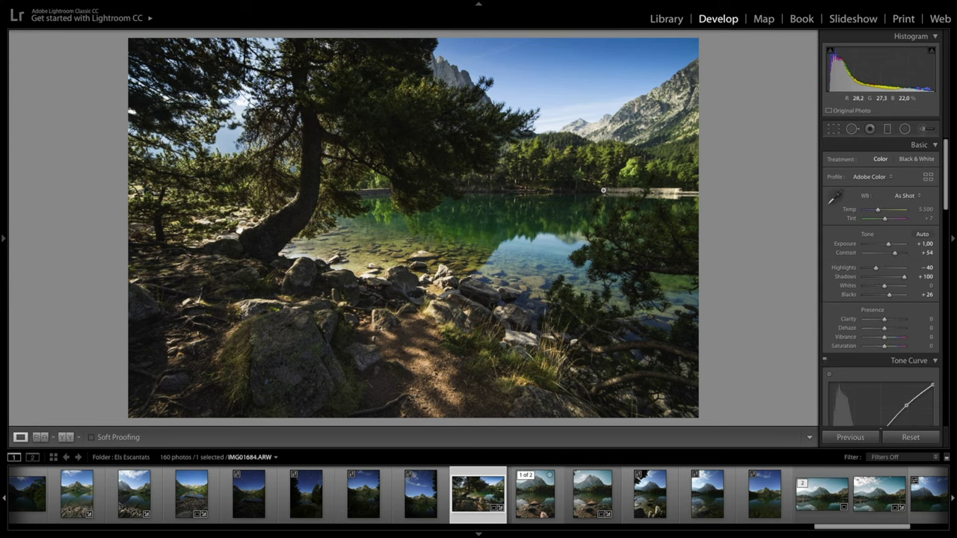
pyautogui.press('\\')
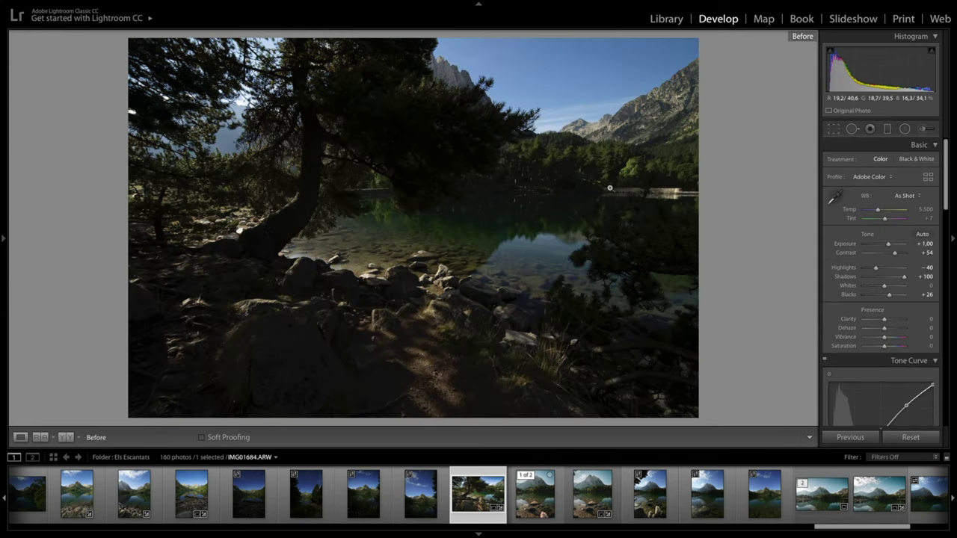
pyautogui.press('\\')
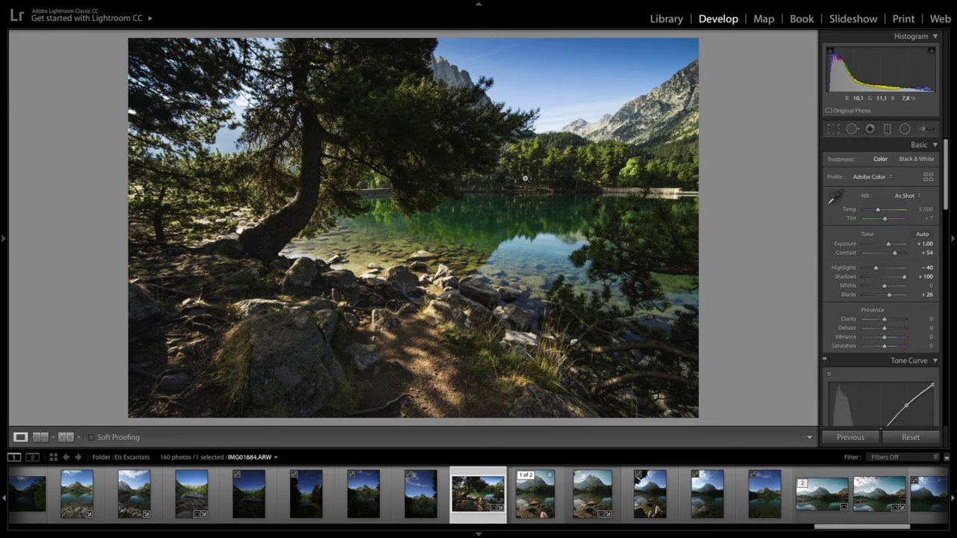
pyautogui.scroll(-5, 854, 242)
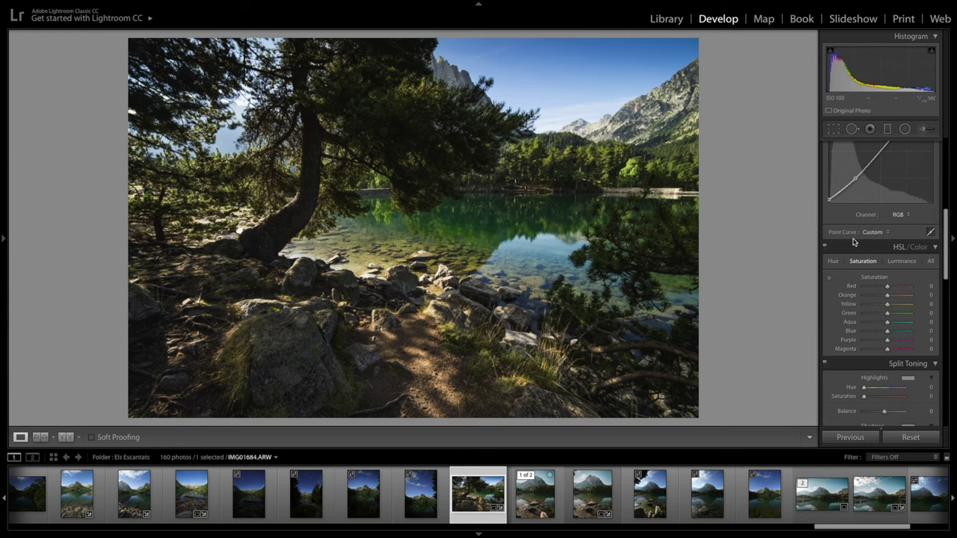
pyautogui.scroll(1, 854, 242)
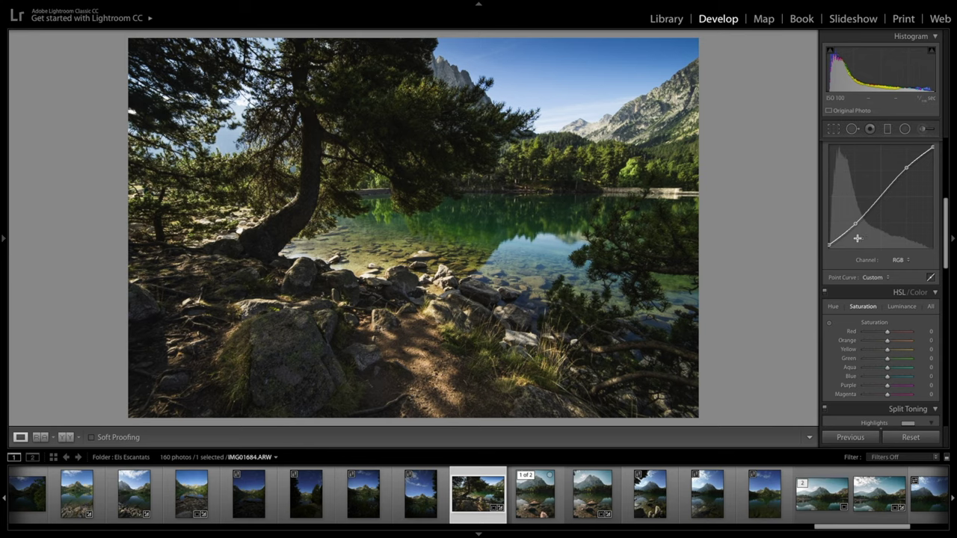
pyautogui.scroll(3, 871, 239)
pyautogui.scroll(4, 871, 239)
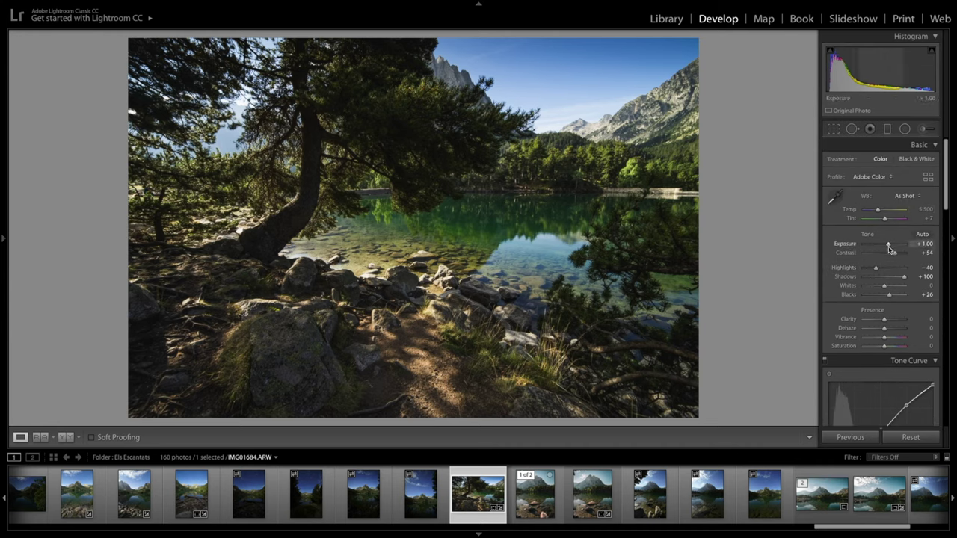
# - Set Exposure to +1.75, Highlights to −96 and Shadows to +46, and compare the photo with its unedited version
pyautogui.moveTo(889, 245); pyautogui.dragTo(891, 245)
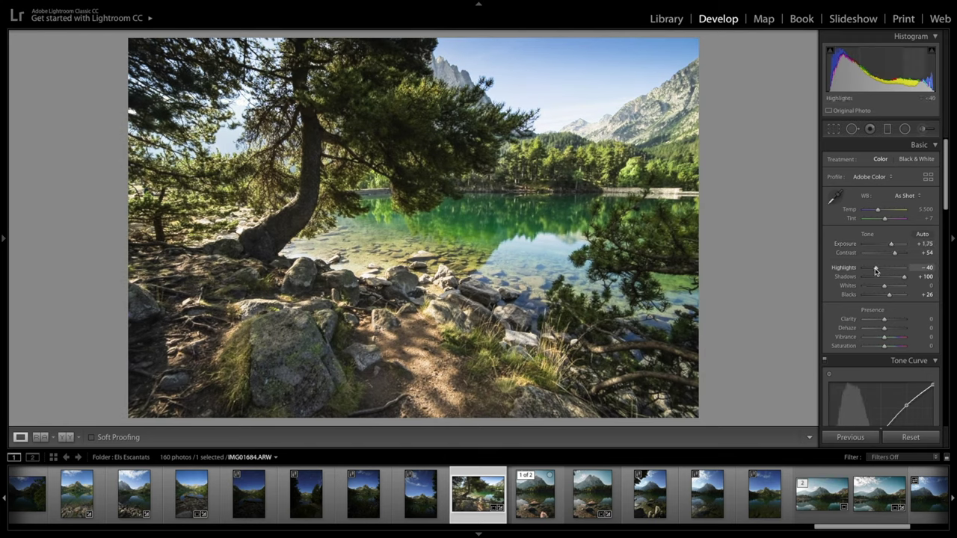
pyautogui.moveTo(876, 271); pyautogui.dragTo(864, 278)
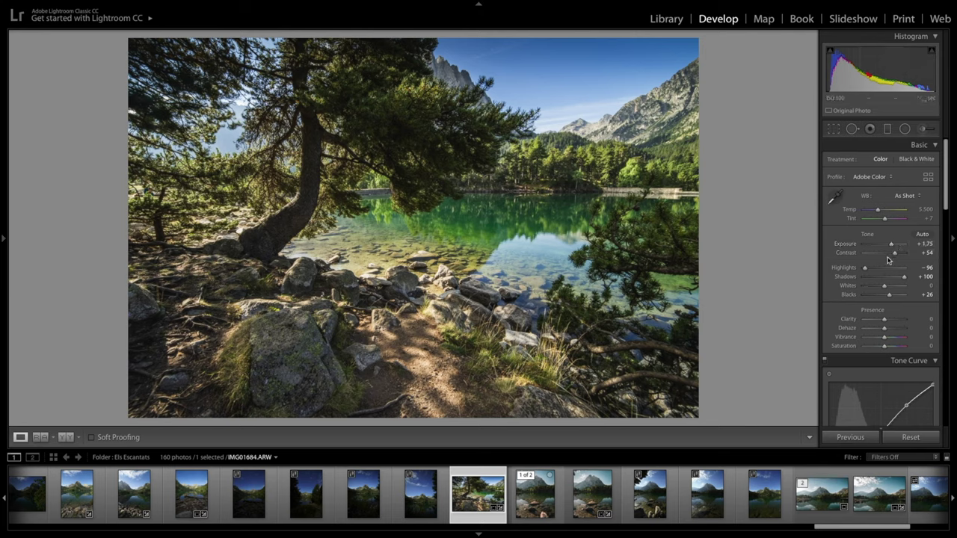
pyautogui.moveTo(904, 277); pyautogui.dragTo(891, 284)
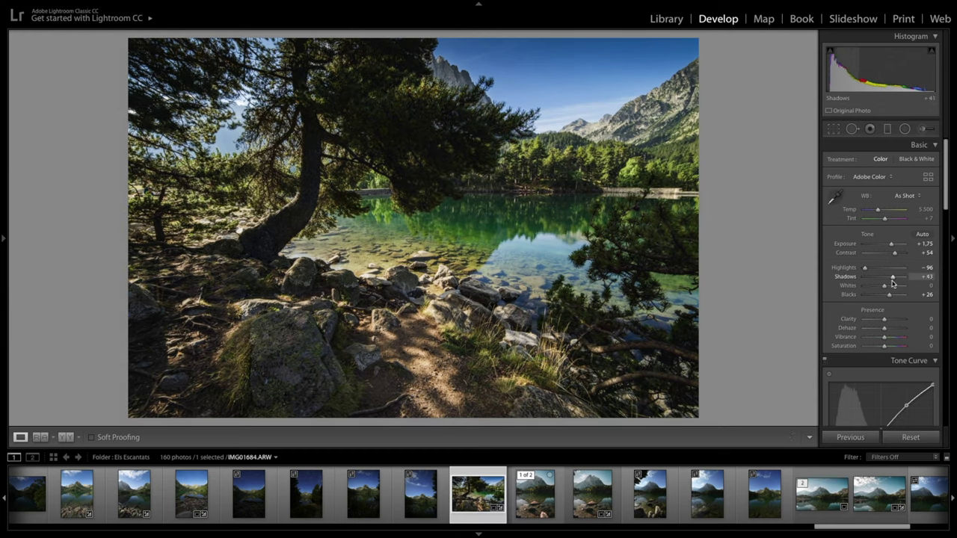
pyautogui.press('\\')
pyautogui.press('\\')
pyautogui.press('\\')
pyautogui.press('\\')
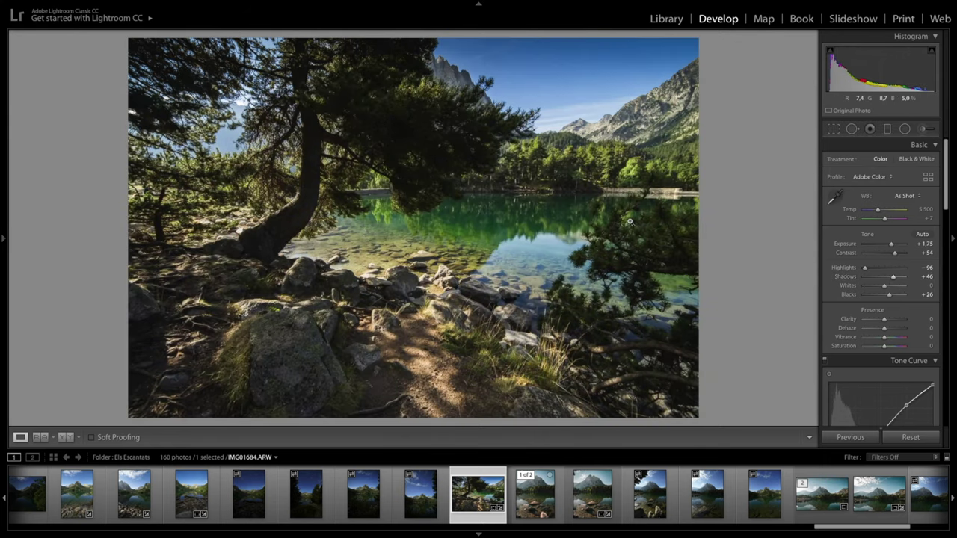
# - Shift the Blue hue to −27 and reduce the Blue saturation to −37 in the HSL adjustments
pyautogui.scroll(-3, 890, 257)
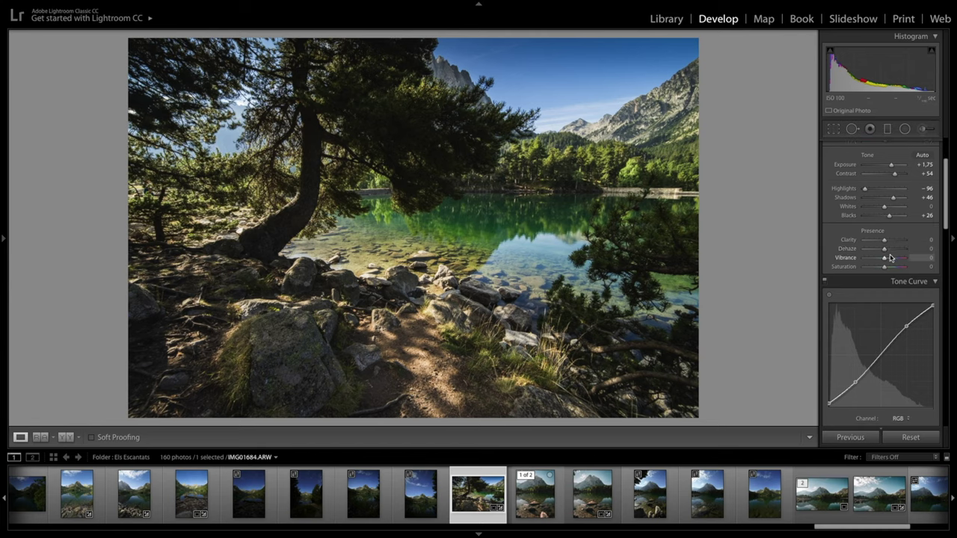
pyautogui.scroll(-6, 889, 257)
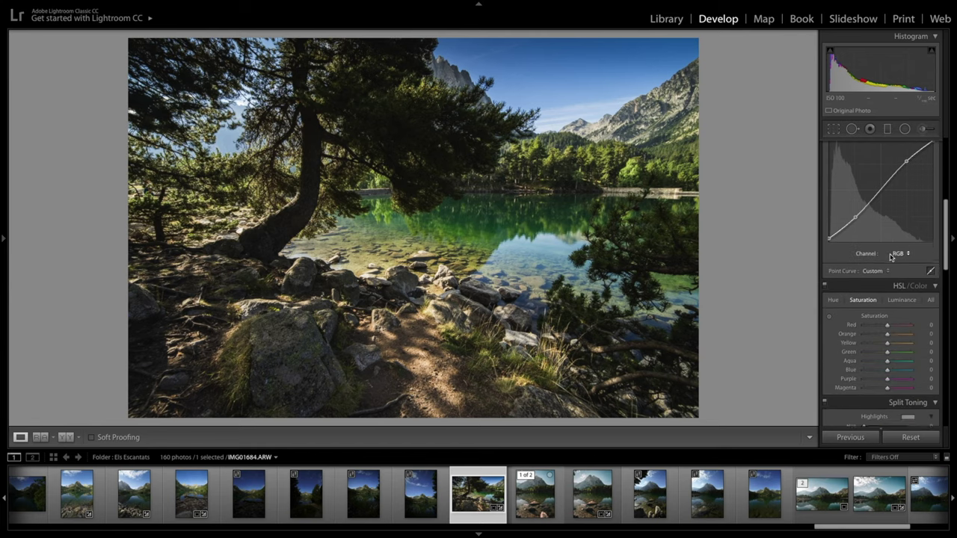
pyautogui.scroll(-5, 828, 286)
pyautogui.scroll(2, 822, 270)
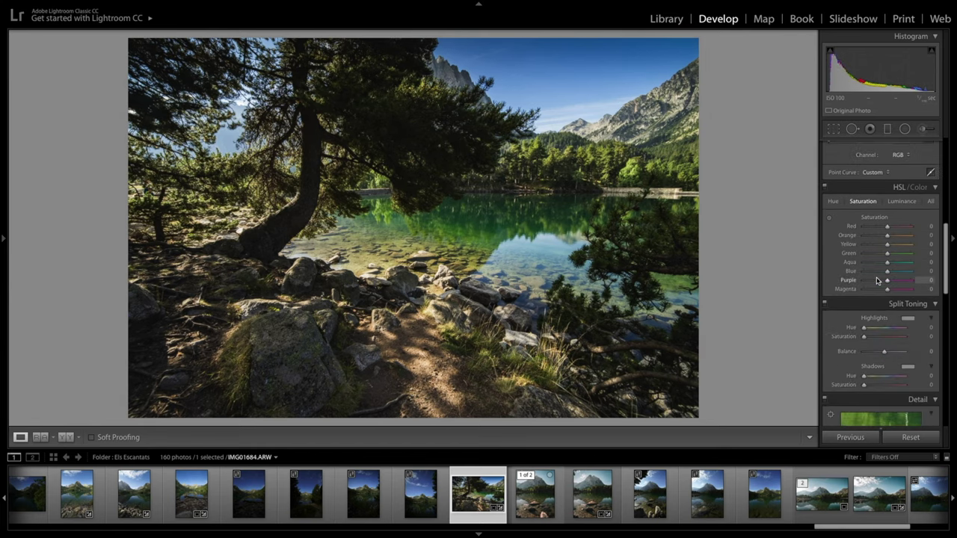
pyautogui.click(832, 209)
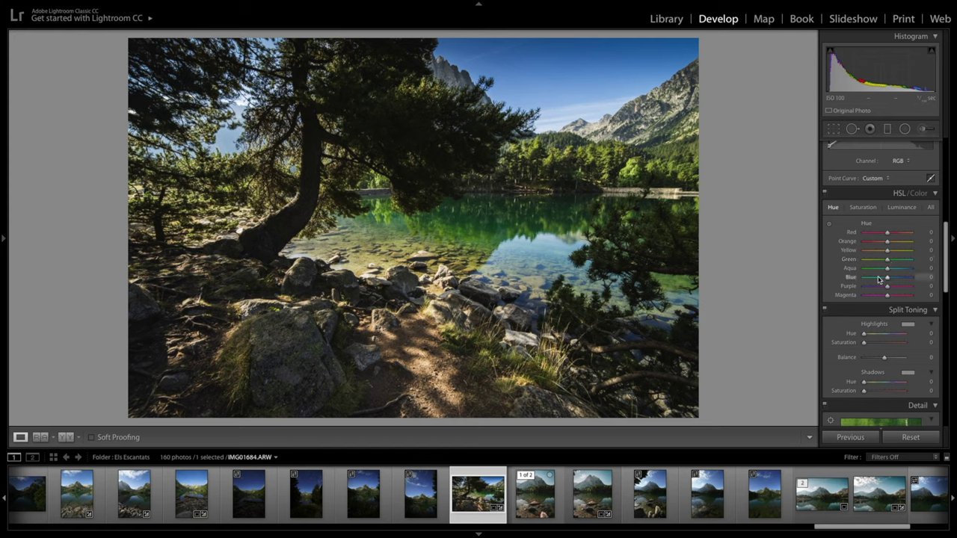
pyautogui.moveTo(887, 279); pyautogui.dragTo(881, 282)
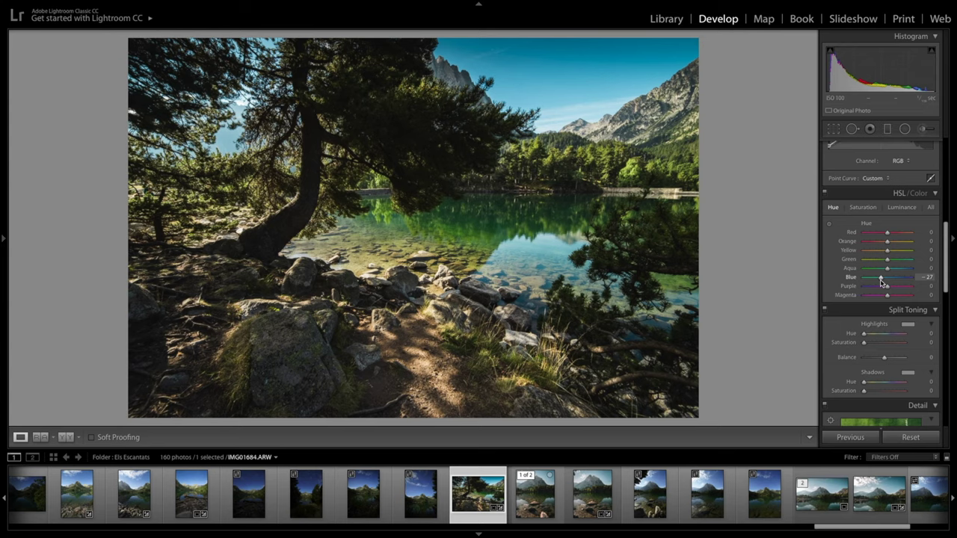
pyautogui.click(864, 210)
pyautogui.moveTo(887, 277); pyautogui.dragTo(877, 282)
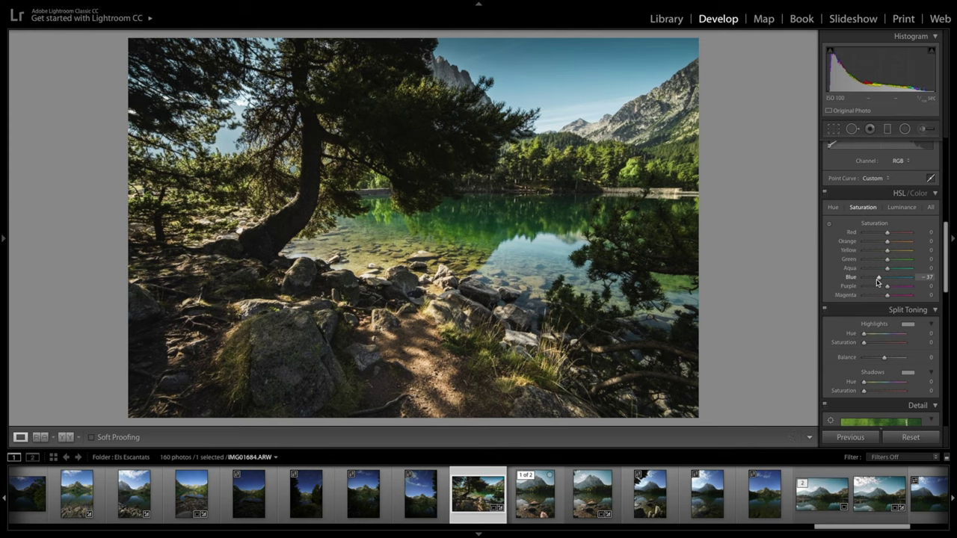
# - Warm the foliage and ground colours by setting Green hue to −45, Yellow hue to −54 and Orange hue to −36
pyautogui.click(832, 209)
pyautogui.moveTo(887, 259); pyautogui.dragTo(782, 282)
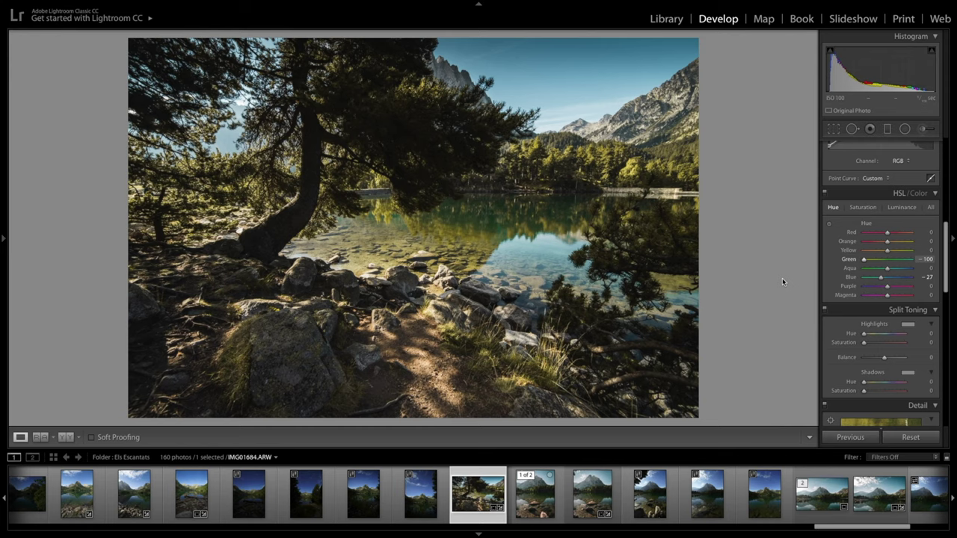
pyautogui.moveTo(863, 258); pyautogui.dragTo(952, 238)
pyautogui.hotkey('ctrl', 'z')
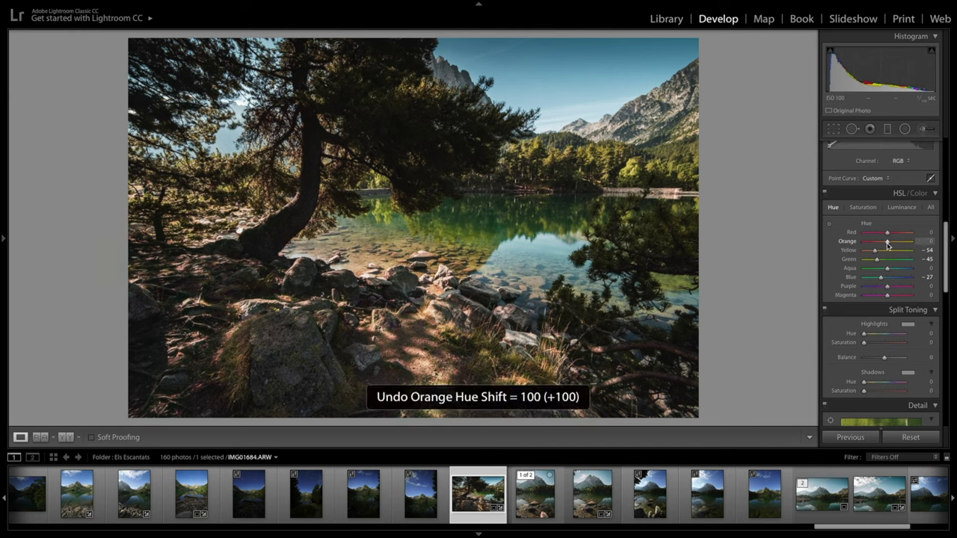
pyautogui.moveTo(879, 243); pyautogui.dragTo(877, 245)
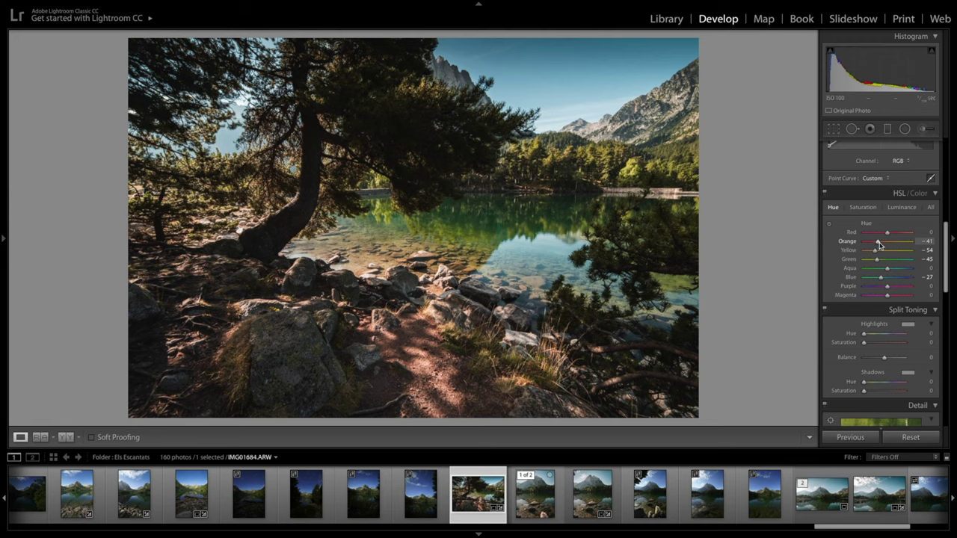
pyautogui.moveTo(879, 245); pyautogui.dragTo(883, 245)
# - Try extreme Purple and Magenta hue shifts, and return both hues to 0
pyautogui.moveTo(887, 288); pyautogui.dragTo(894, 288)
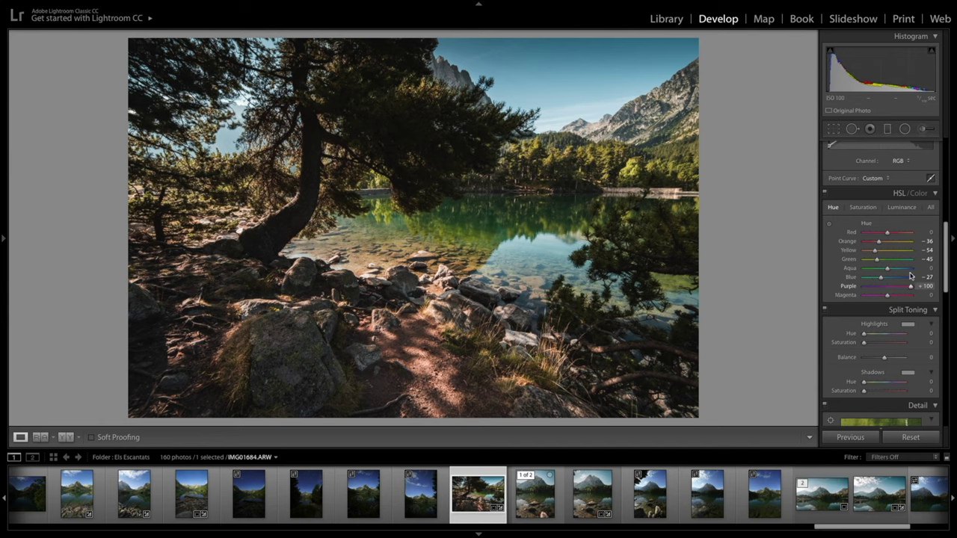
pyautogui.doubleClick(864, 287)
pyautogui.click(863, 295)
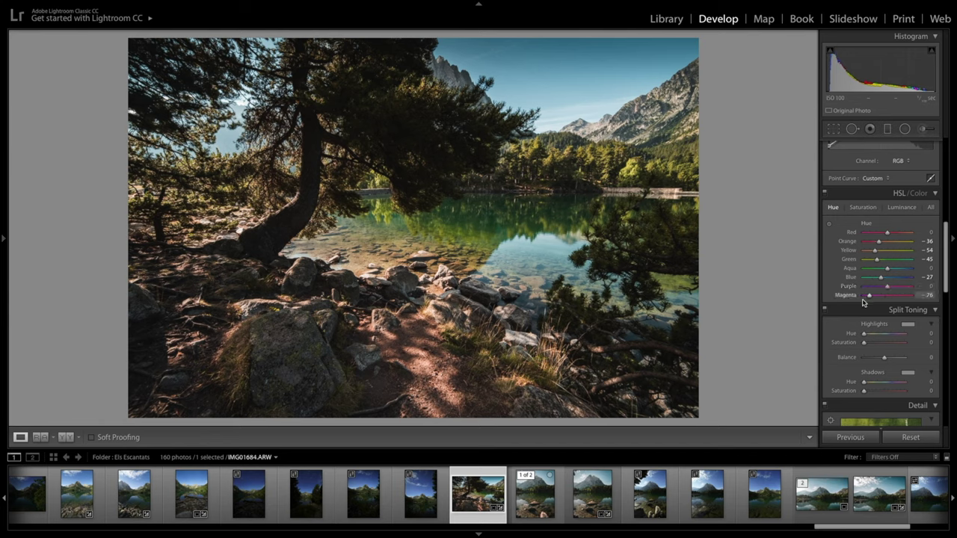
pyautogui.write('100')
pyautogui.press('Return')
pyautogui.hotkey('ctrl', 'z')
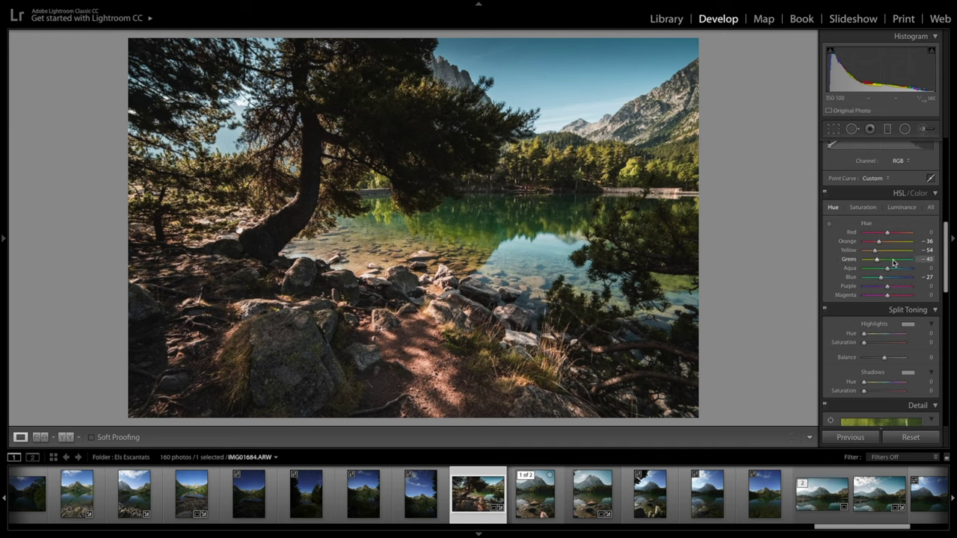
# - Apply split toning with highlights at Hue 13, Saturation 13 and shadows at Hue 181, Saturation 4
pyautogui.click(907, 324)
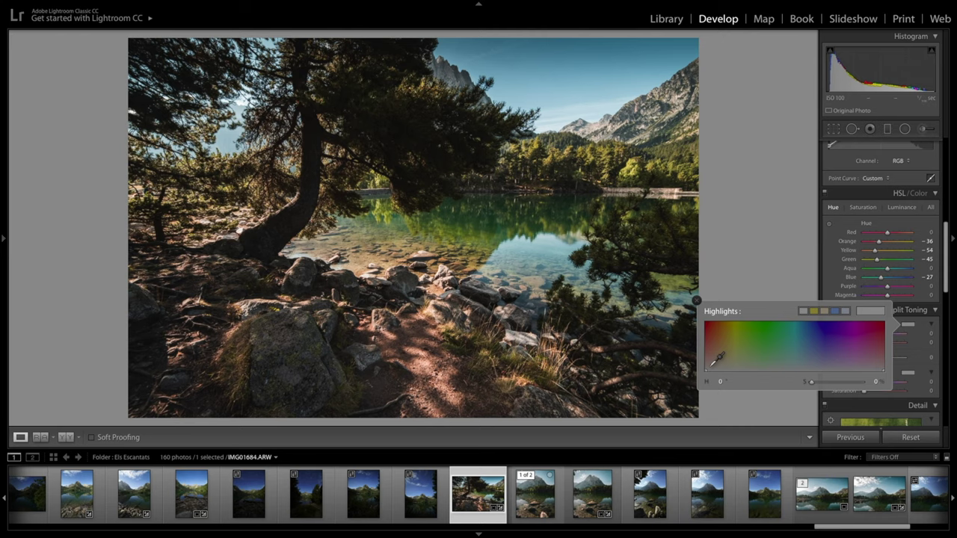
pyautogui.moveTo(711, 365); pyautogui.dragTo(713, 362)
pyautogui.click(696, 301)
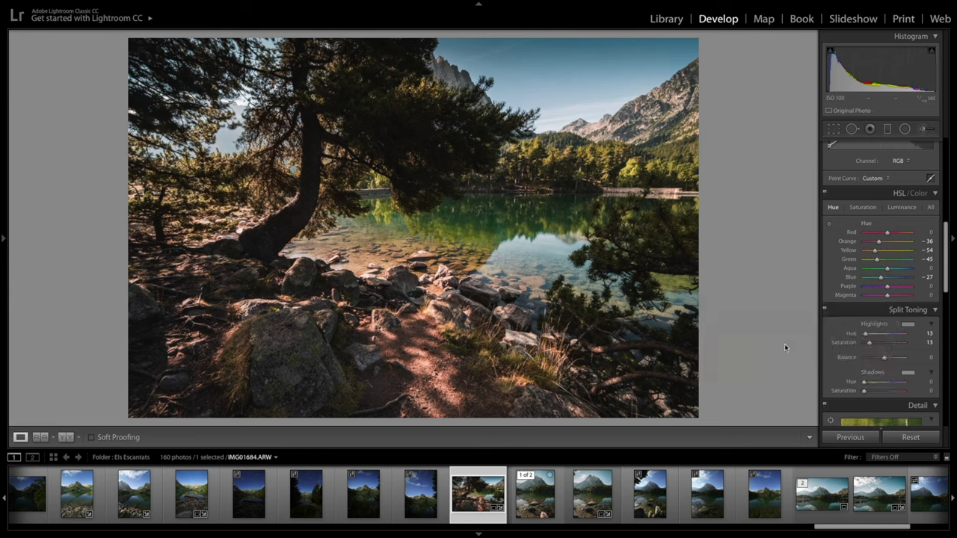
pyautogui.click(903, 376)
pyautogui.click(797, 409)
pyautogui.moveTo(797, 409); pyautogui.dragTo(795, 417)
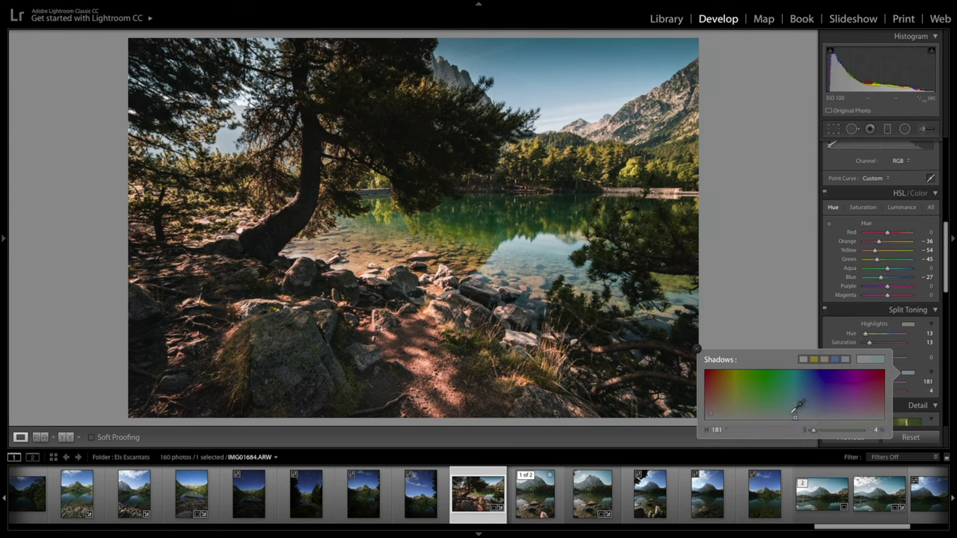
pyautogui.click(697, 349)
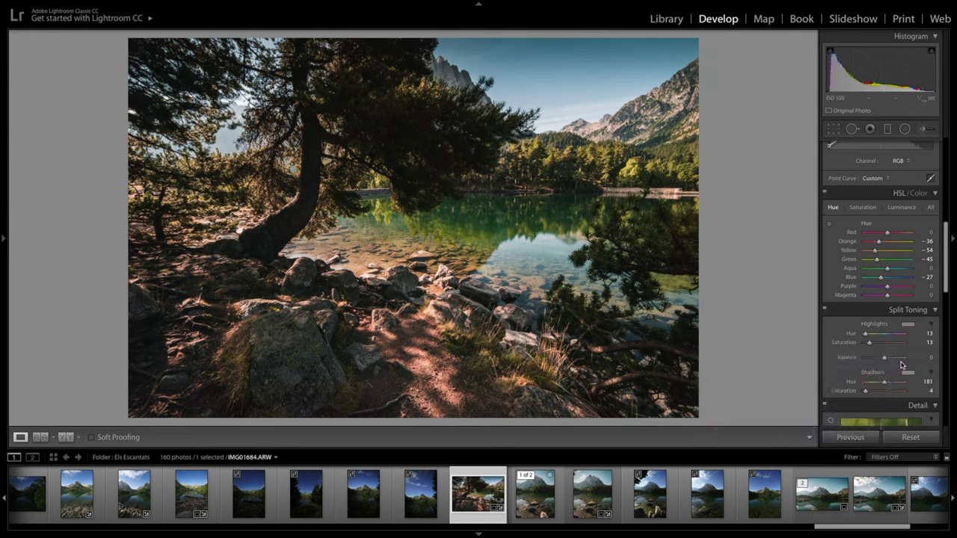
# - Lower the overall Saturation to −16, and set the Orange hue to −10 and the Yellow hue to −46
pyautogui.scroll(10, 897, 343)
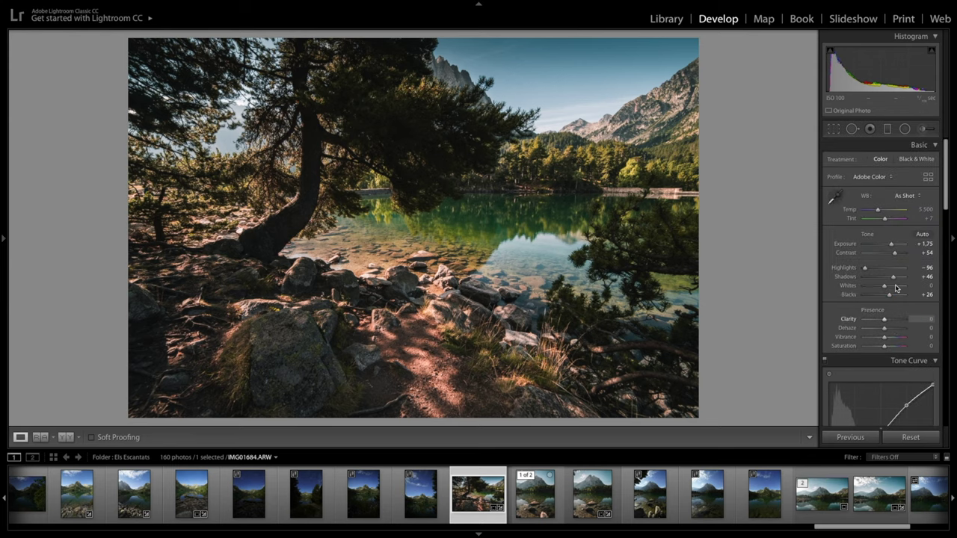
pyautogui.moveTo(884, 346); pyautogui.dragTo(881, 350)
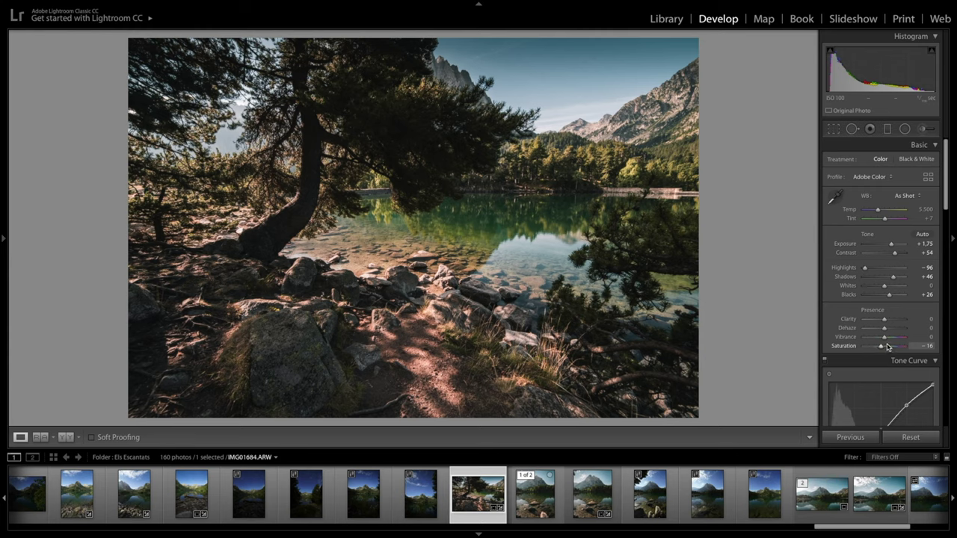
pyautogui.scroll(-10, 888, 346)
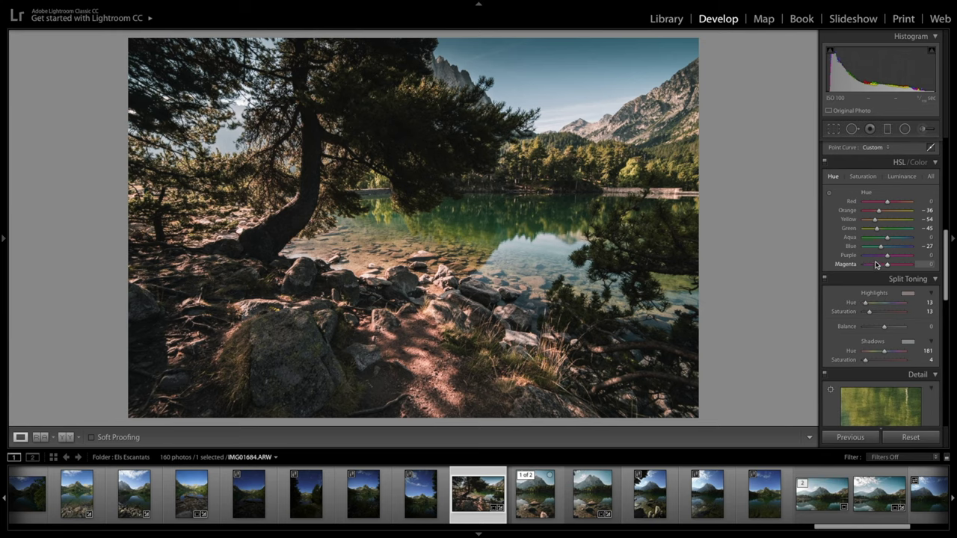
pyautogui.moveTo(878, 212)
pyautogui.mouseDown()
pyautogui.moveTo(864, 224)
pyautogui.moveTo(877, 222)
pyautogui.mouseUp()
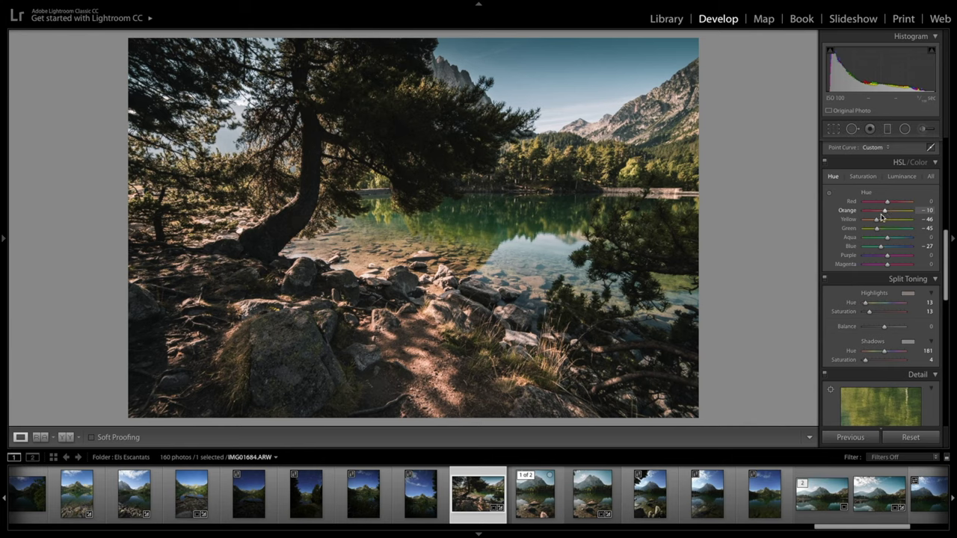
# - Try cooler white balance temperatures of 2,000 and 4,027, and set the temperature to 6,135
pyautogui.scroll(5, 882, 216)
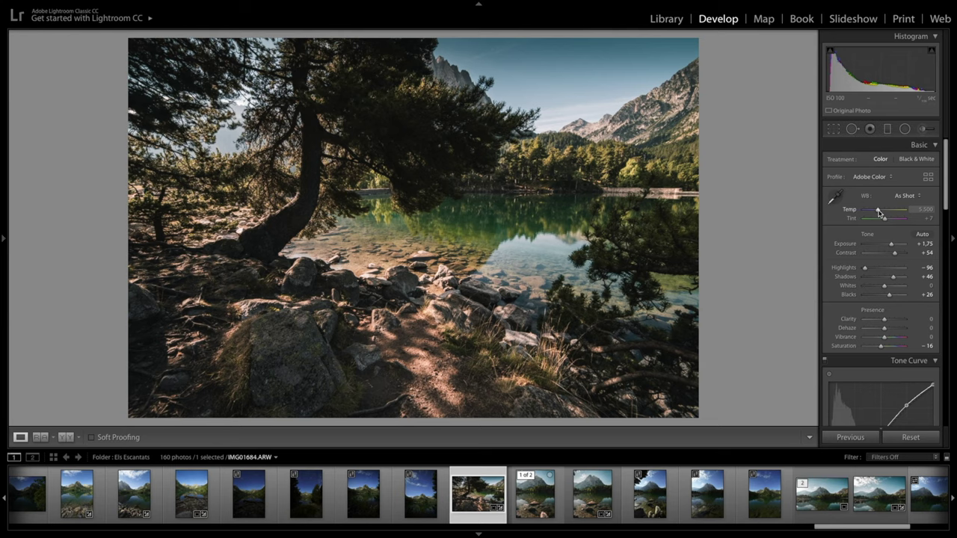
pyautogui.moveTo(879, 212); pyautogui.dragTo(860, 218)
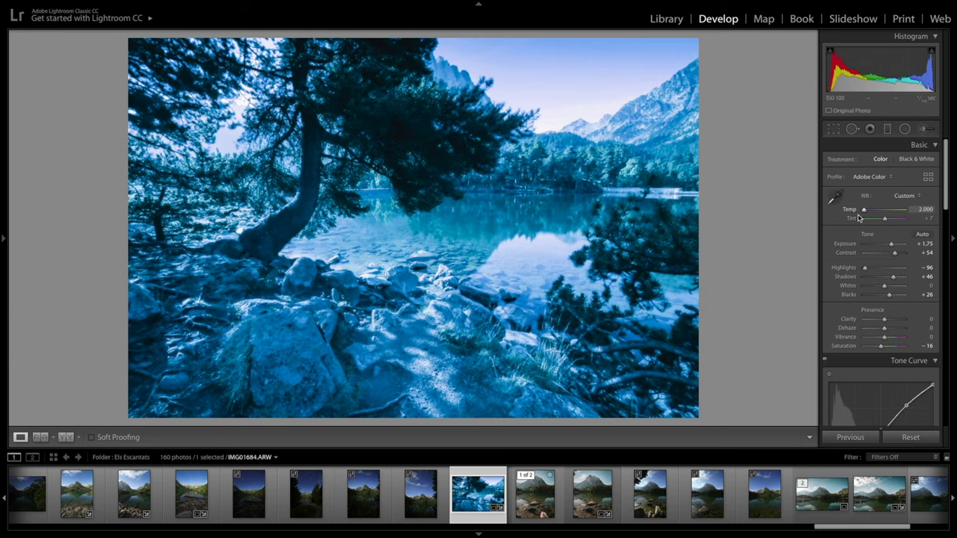
pyautogui.hotkey('ctrl', 'z')
pyautogui.moveTo(879, 212); pyautogui.dragTo(870, 215)
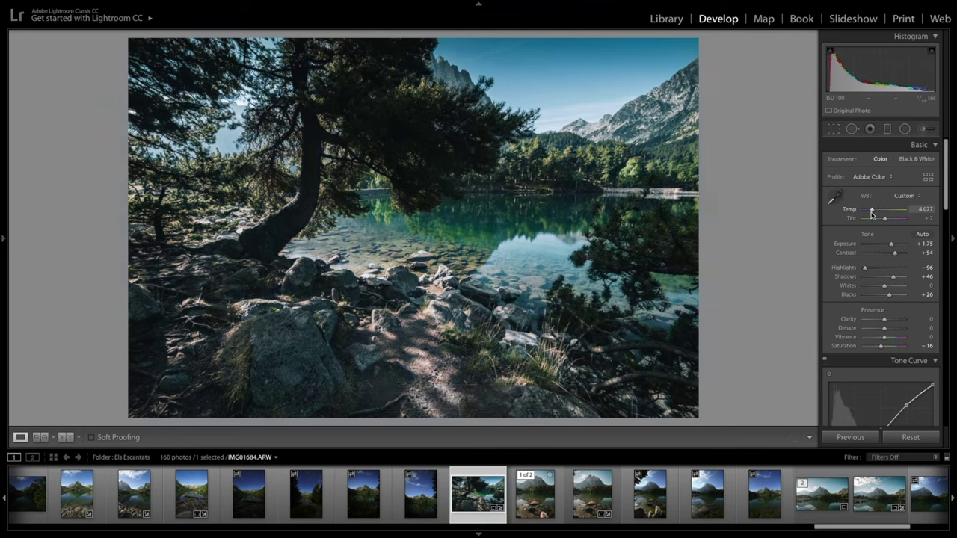
pyautogui.hotkey('ctrl', 'z')
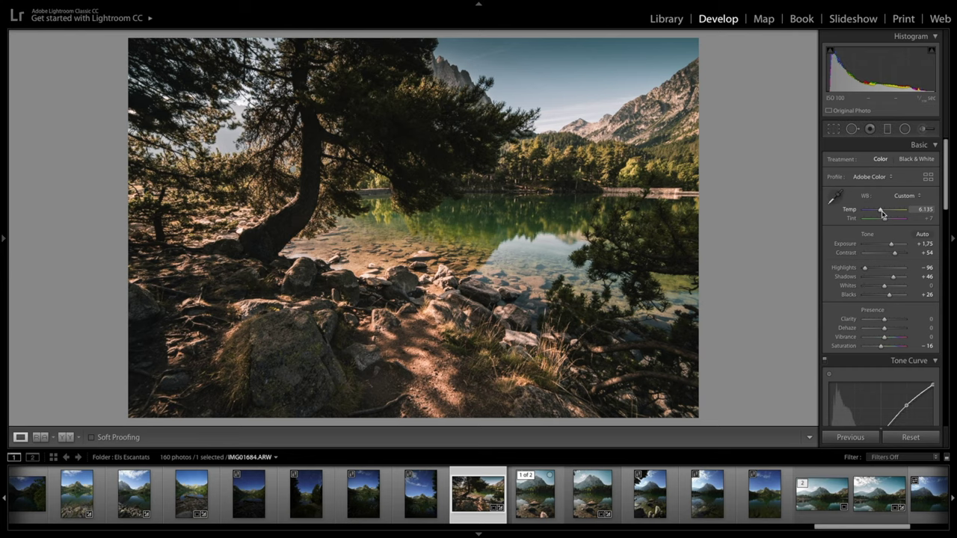
# - Raise the Orange saturation to +43 in the HSL adjustments
pyautogui.scroll(-6, 881, 213)
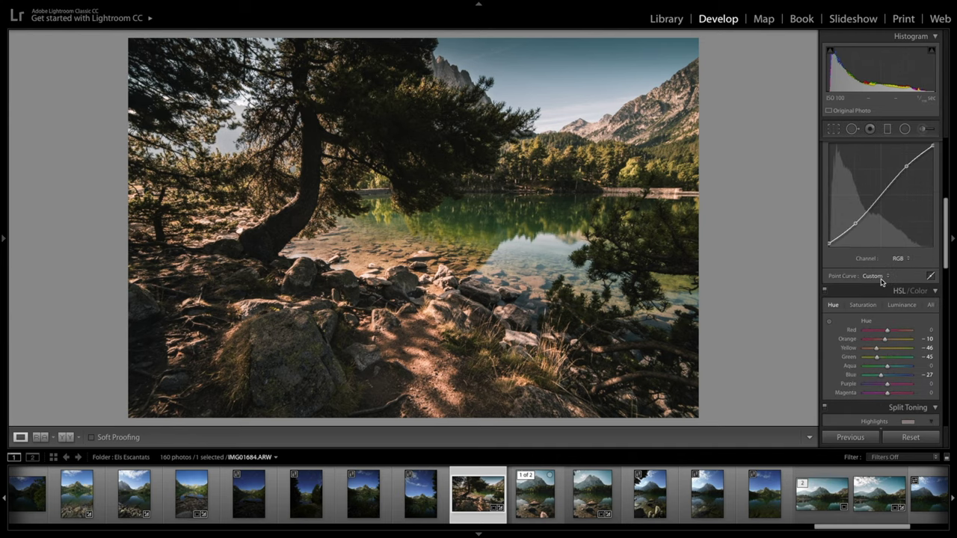
pyautogui.scroll(-2, 881, 281)
pyautogui.click(863, 274)
pyautogui.moveTo(887, 305); pyautogui.dragTo(898, 307)
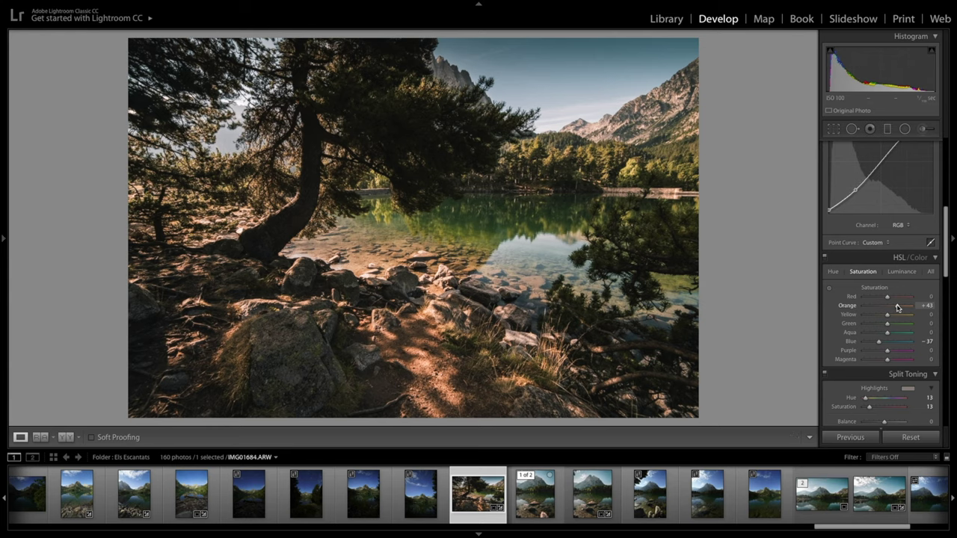
# - Try cropping the photo to the 16 x 9 aspect ratio
pyautogui.scroll(-5, 897, 308)
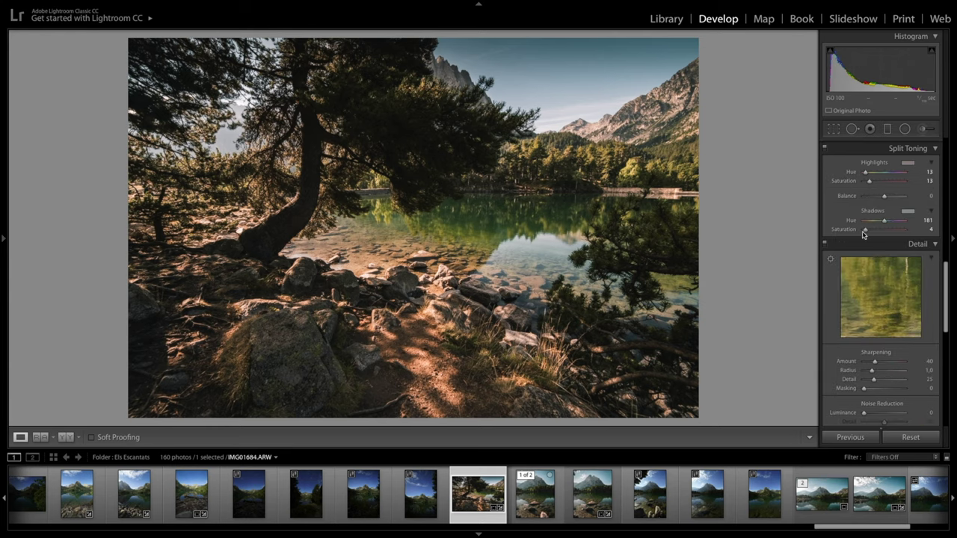
pyautogui.click(833, 129)
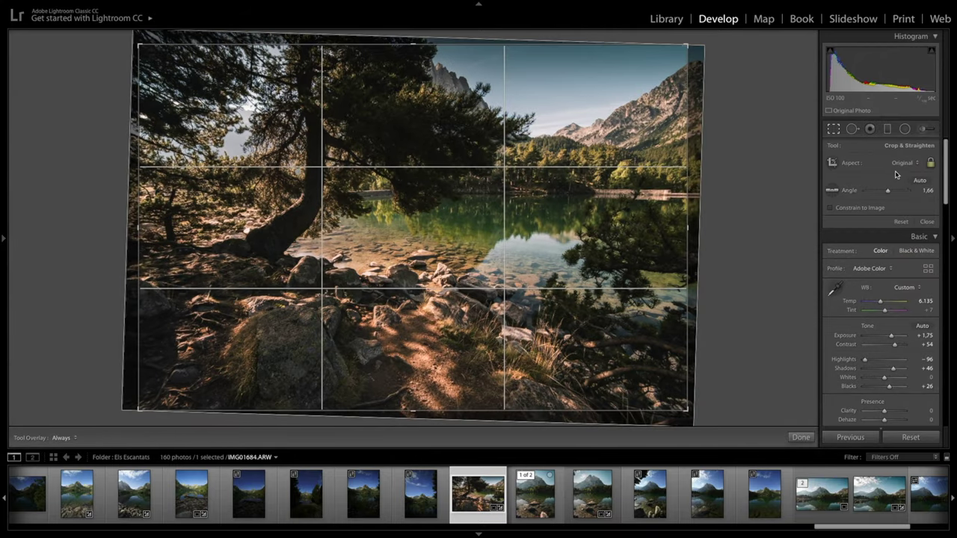
pyautogui.click(899, 163)
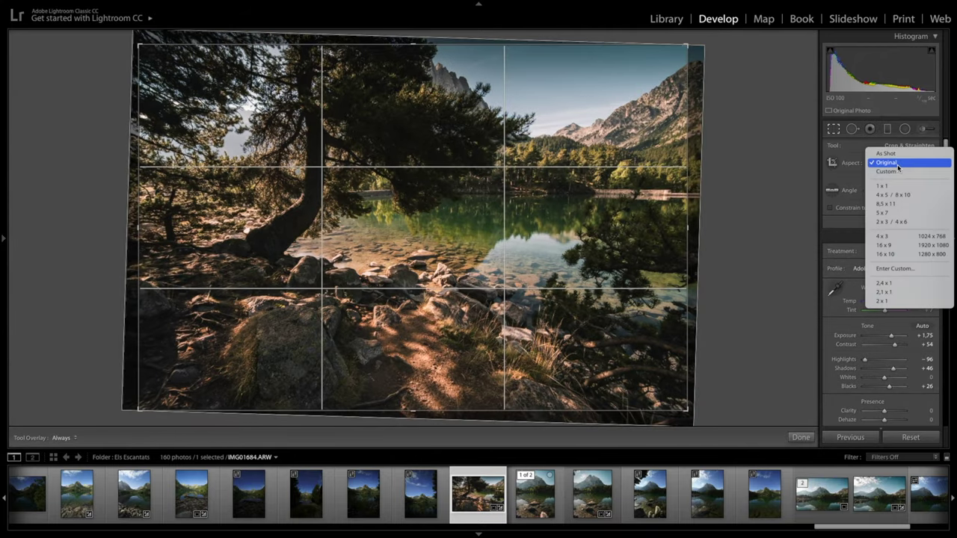
pyautogui.click(901, 246)
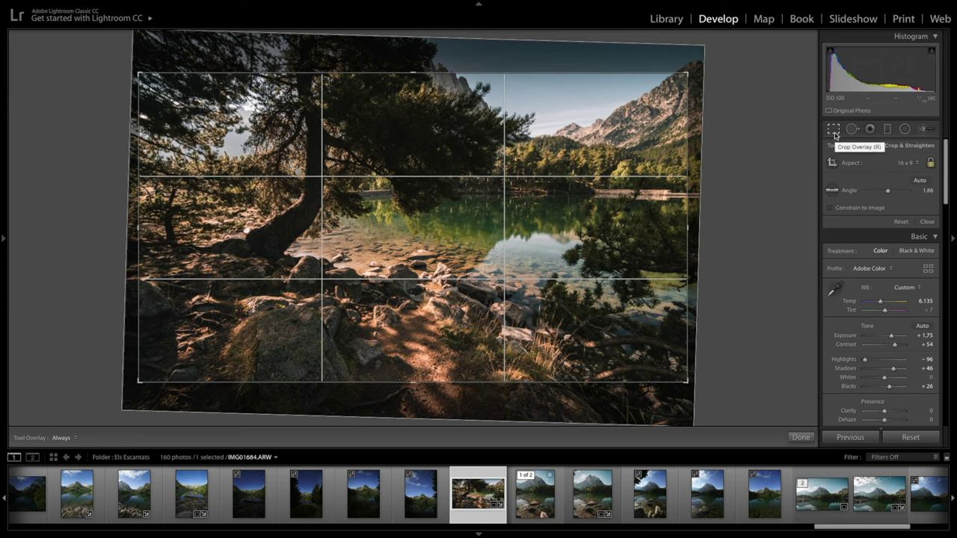
# - Try a portrait 4 x 5 / 8 x 10 crop, enlarging it to nearly full height and reframing it around the tree
pyautogui.click(907, 163)
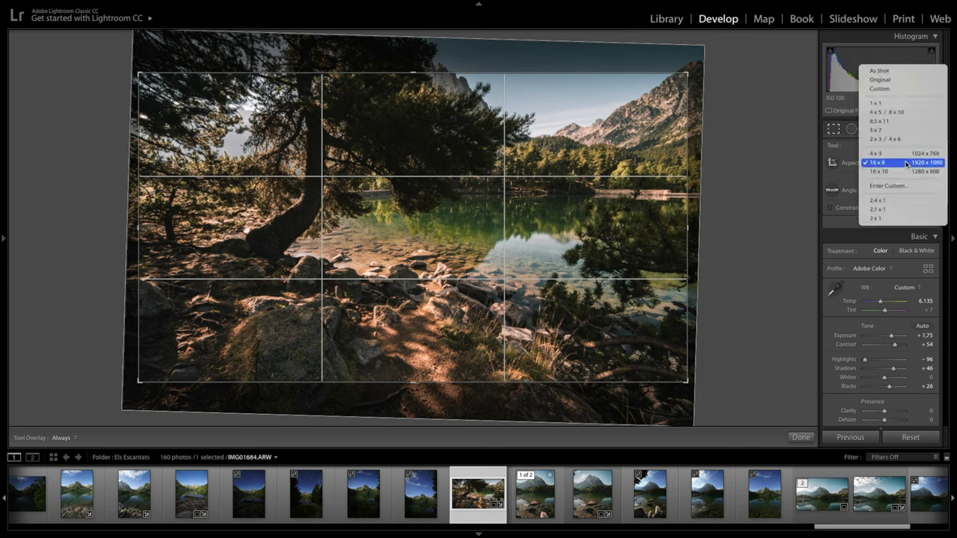
pyautogui.click(905, 116)
pyautogui.press('x')
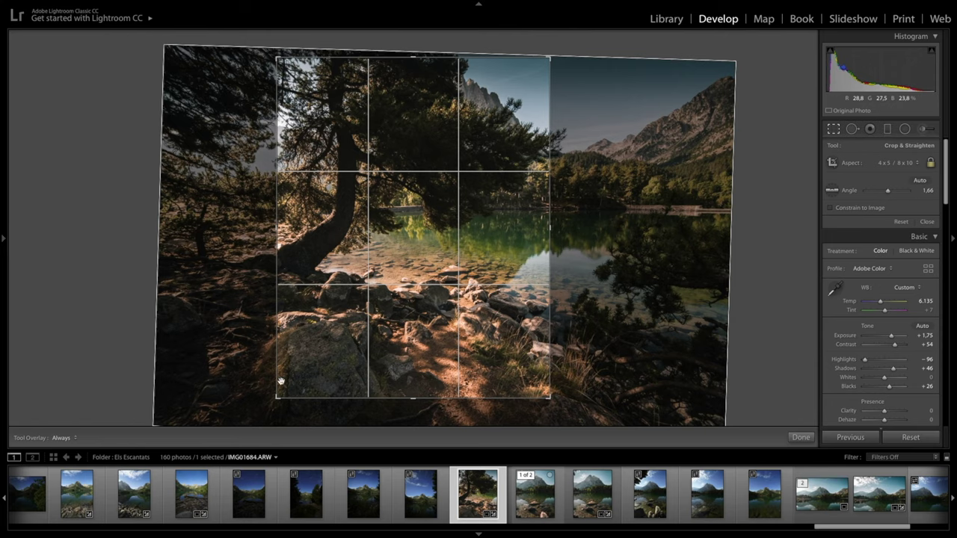
pyautogui.moveTo(277, 397); pyautogui.dragTo(262, 413)
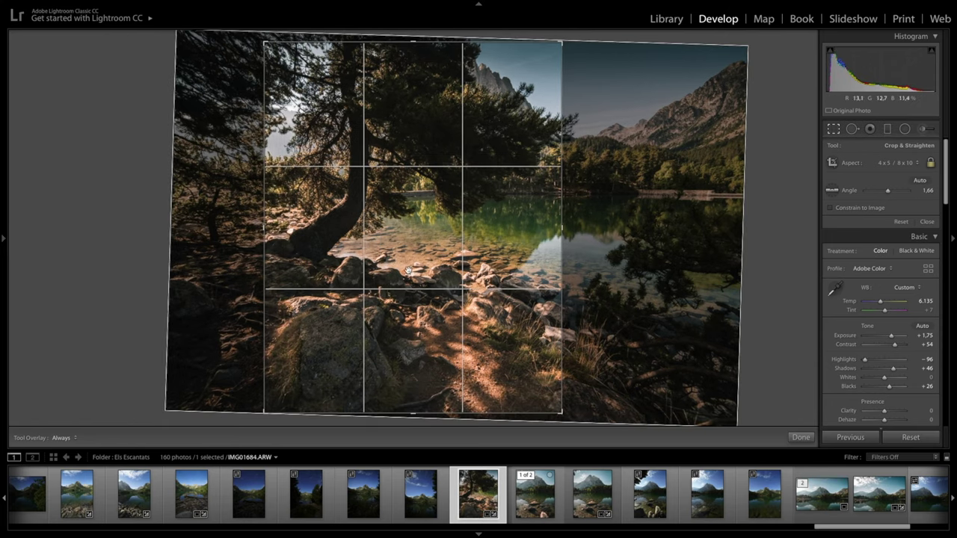
pyautogui.moveTo(408, 271); pyautogui.dragTo(485, 241)
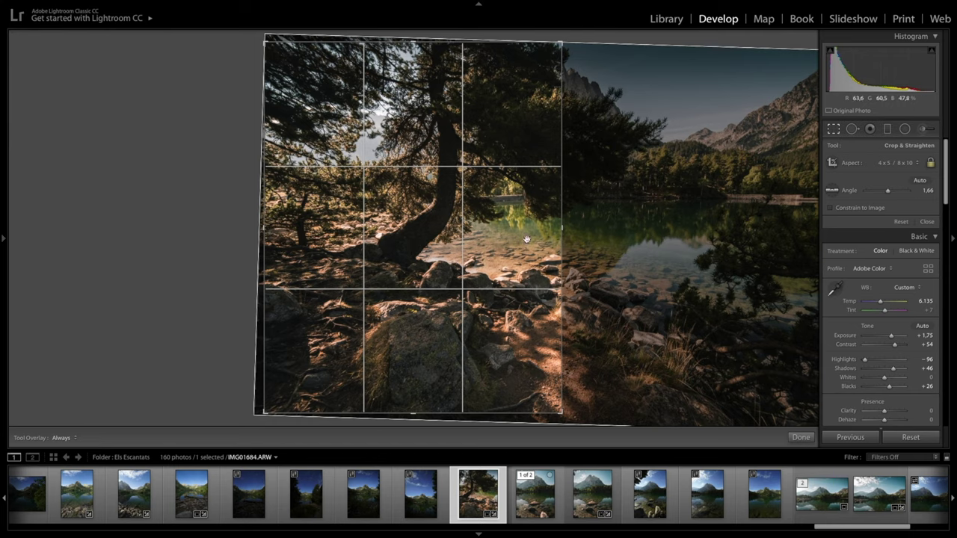
# - Undo the trial crops back to the Original aspect ratio and leave the crop tool
pyautogui.click(897, 162)
pyautogui.click(854, 153)
pyautogui.hotkey('ctrl', 'z')
pyautogui.hotkey('ctrl', 'z')
pyautogui.hotkey('ctrl', 'z')
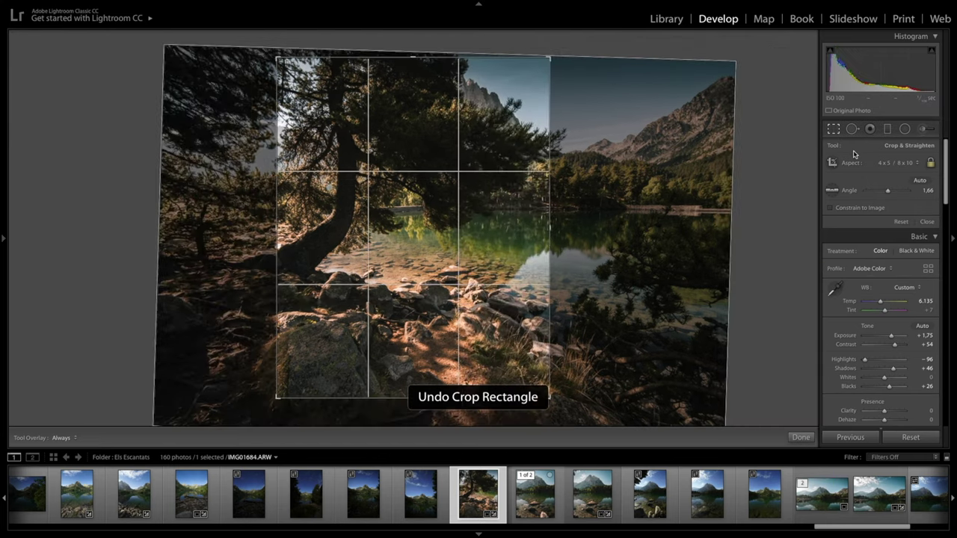
pyautogui.hotkey('ctrl', 'z')
pyautogui.hotkey('ctrl', 'z')
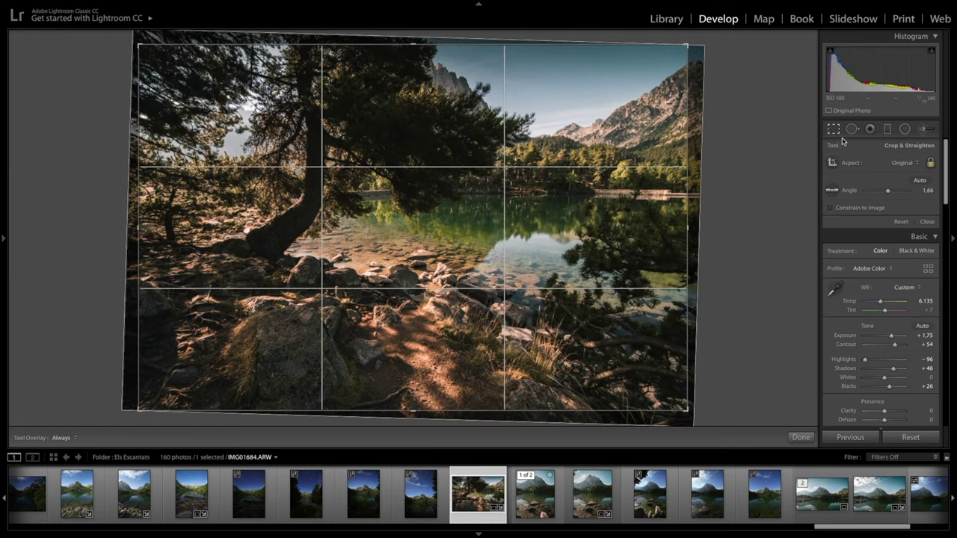
pyautogui.click(834, 129)
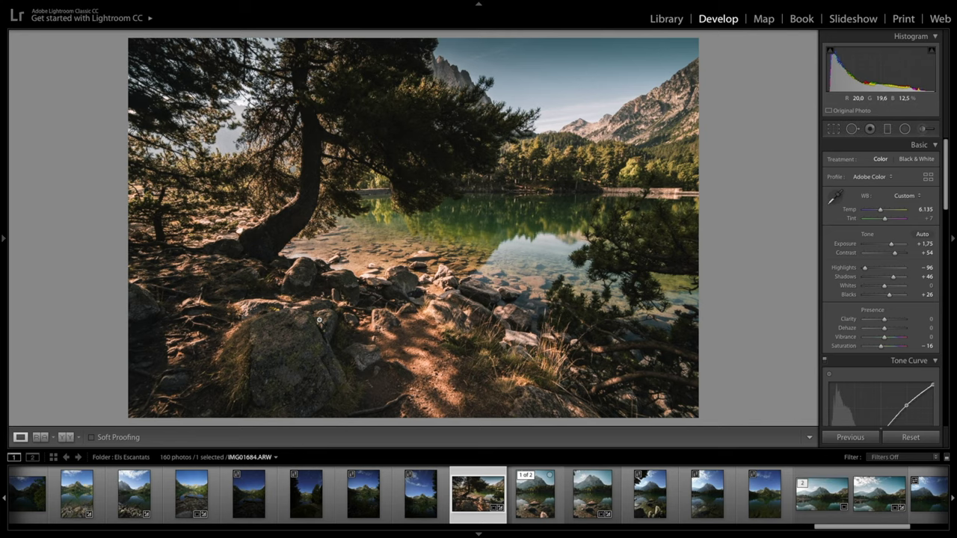
# - Try a Luminance noise reduction of 11
pyautogui.scroll(-10, 915, 253)
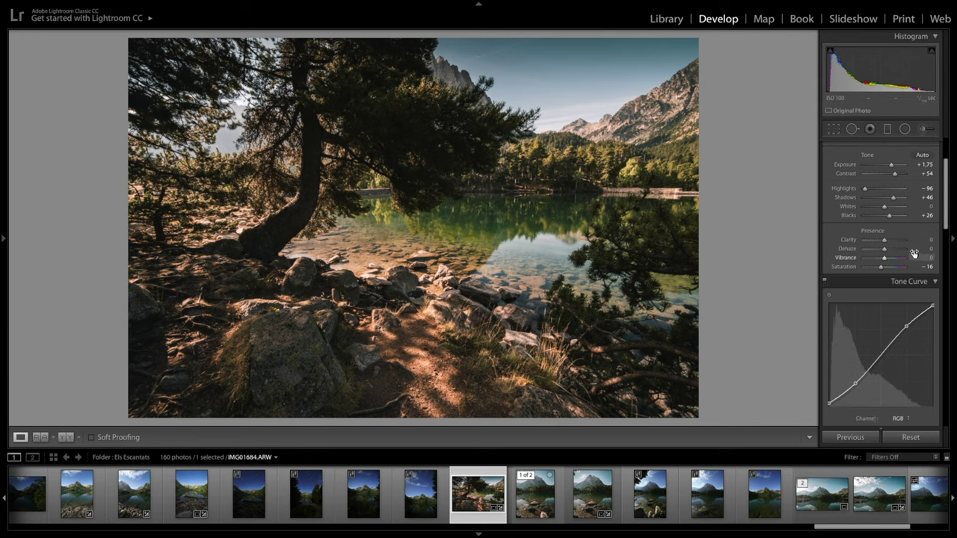
pyautogui.scroll(-8, 913, 256)
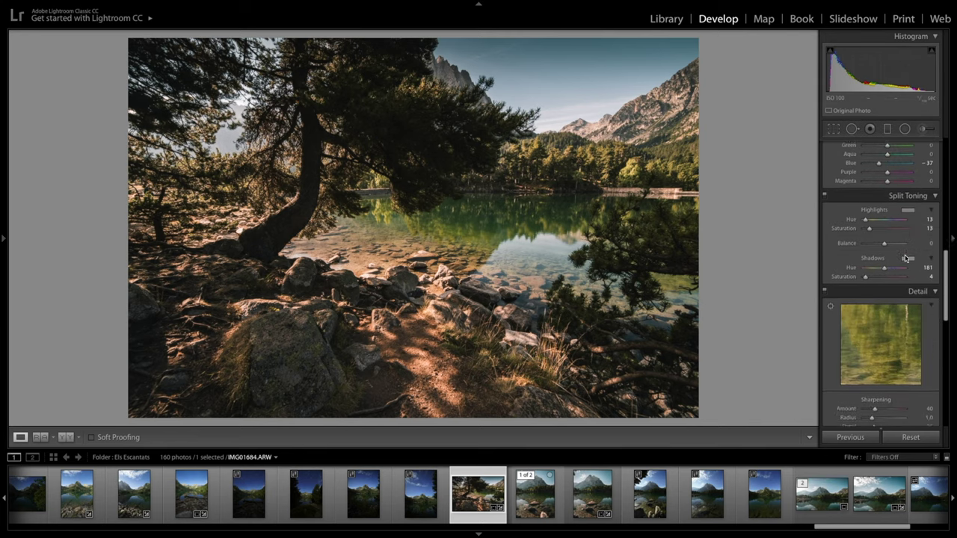
pyautogui.scroll(-1, 906, 259)
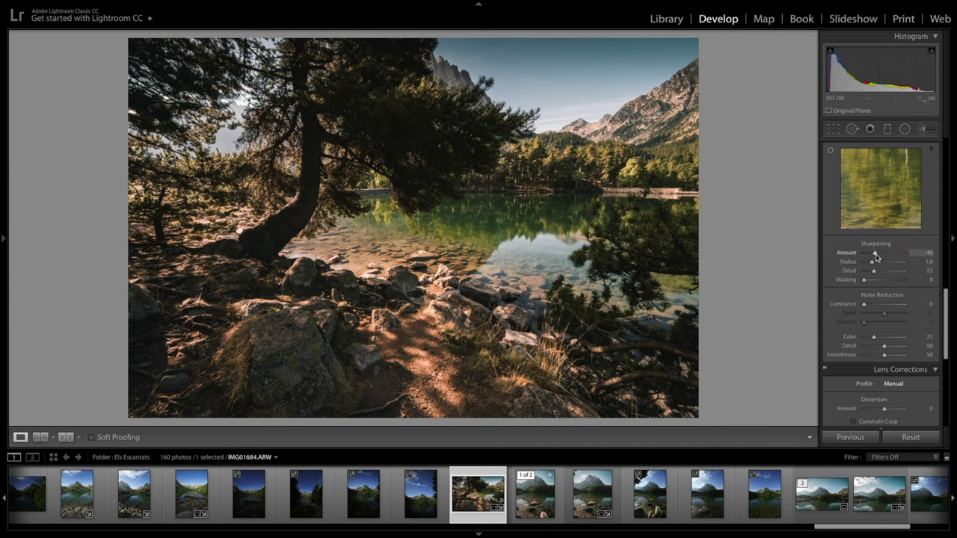
pyautogui.scroll(-2, 873, 272)
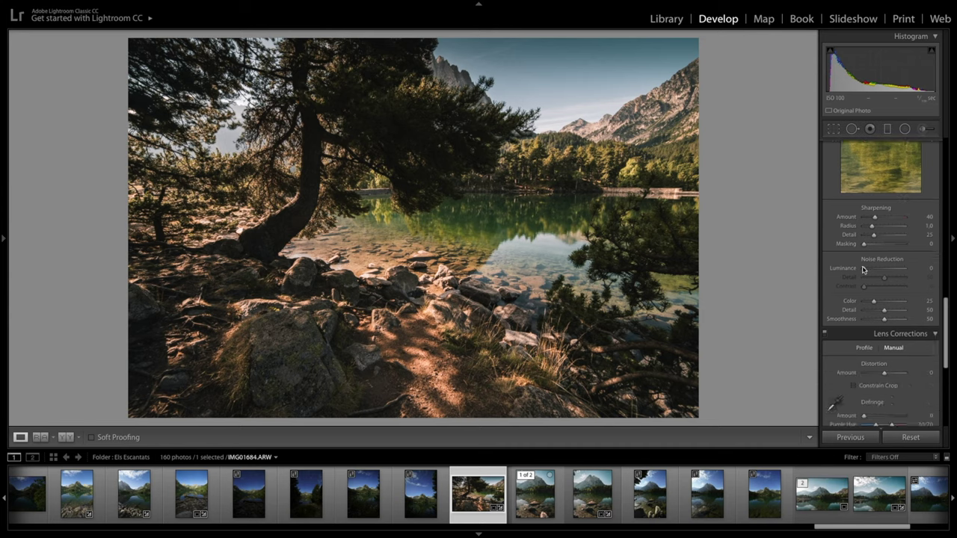
pyautogui.moveTo(864, 270); pyautogui.dragTo(868, 270)
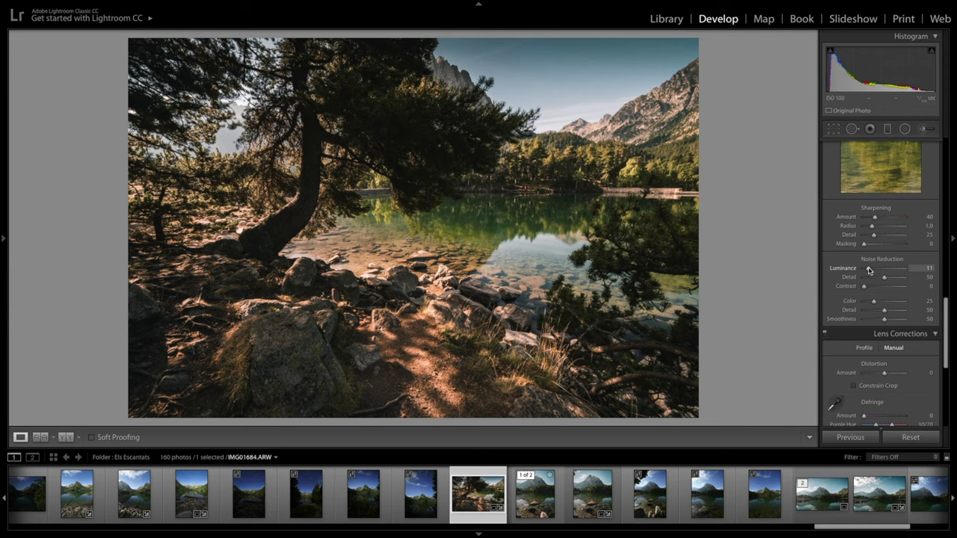
# - Add a Highlight Priority post-crop vignette with an Amount of −6 and collapse the Effects settings
pyautogui.scroll(-12, 871, 269)
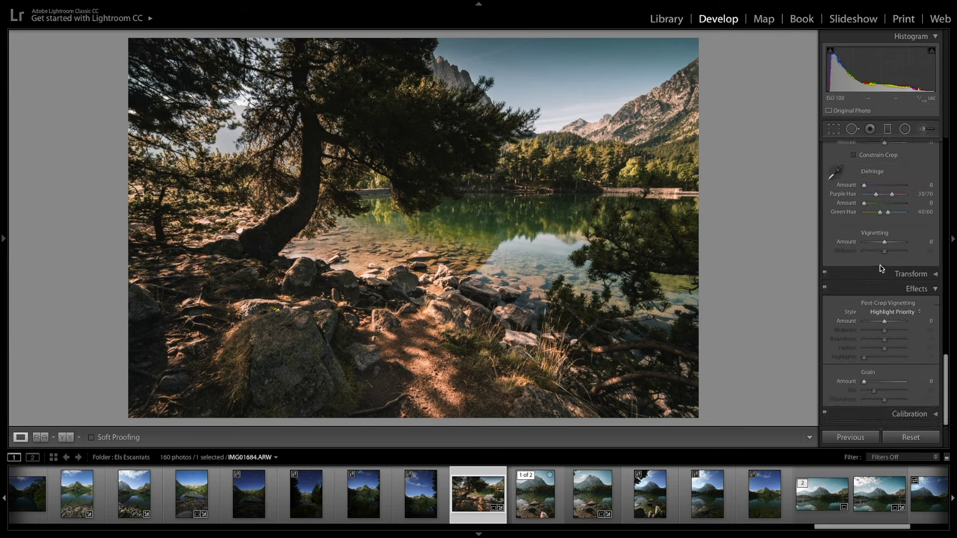
pyautogui.moveTo(884, 322); pyautogui.dragTo(884, 324)
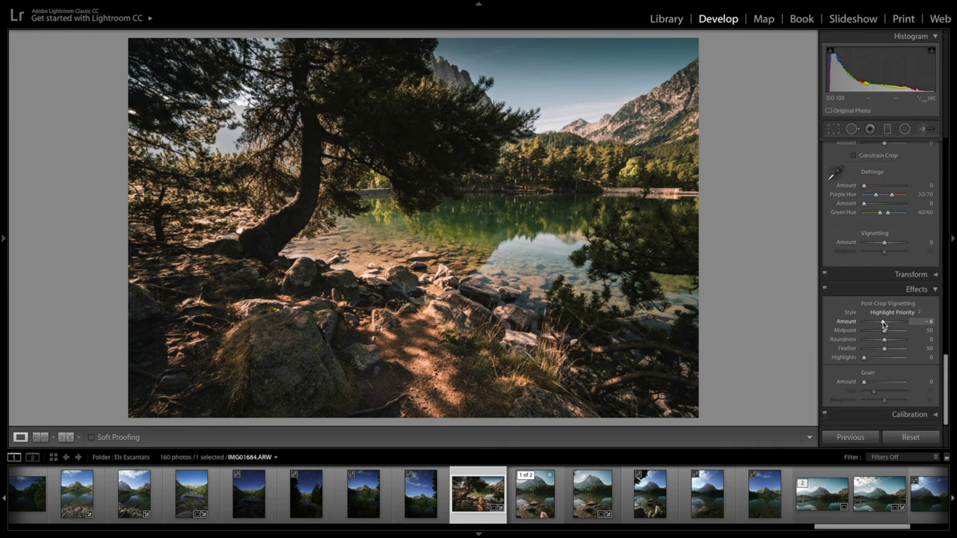
pyautogui.scroll(1, 882, 323)
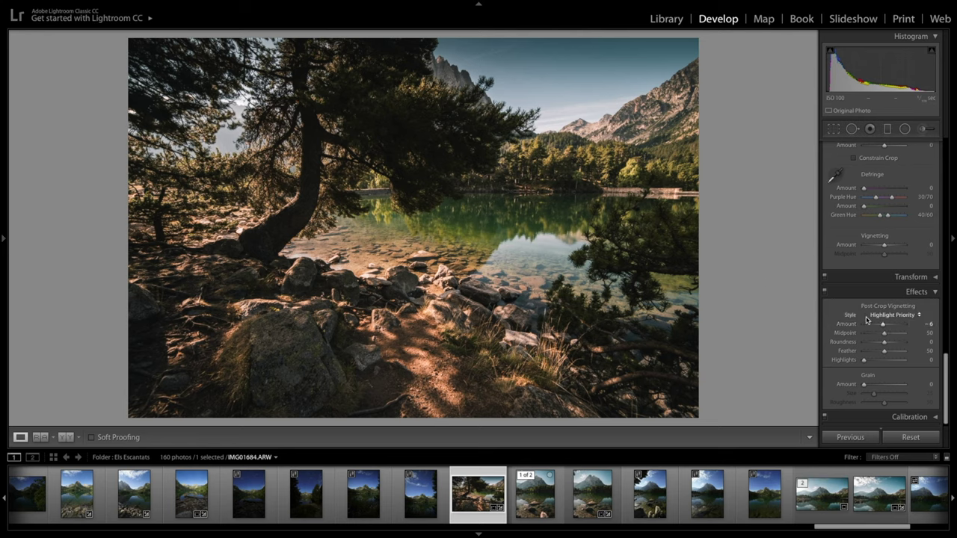
pyautogui.click(924, 292)
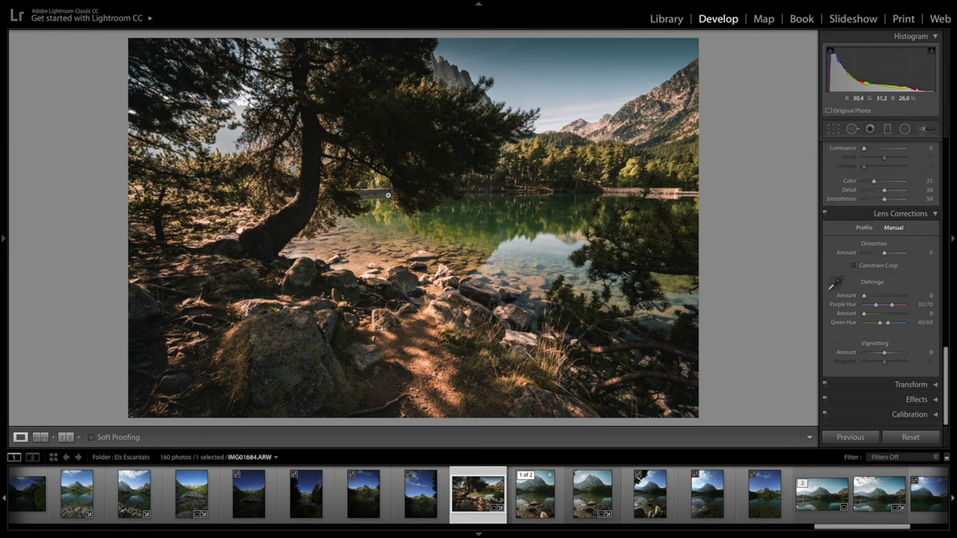
pyautogui.click(887, 130)
pyautogui.click(887, 130)
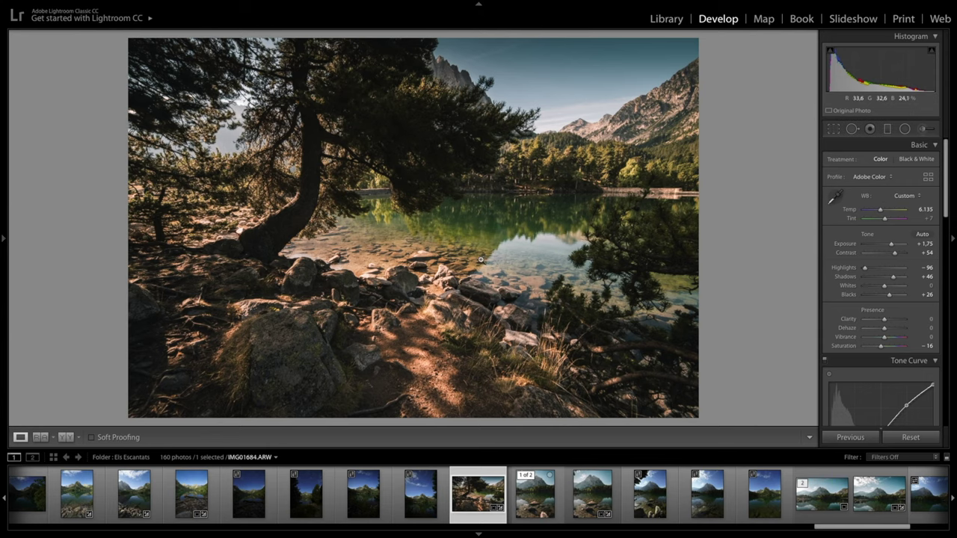
# - Send the developed photo to Adobe Photoshop 2020 for further editing
pyautogui.moveTo(126, 6)
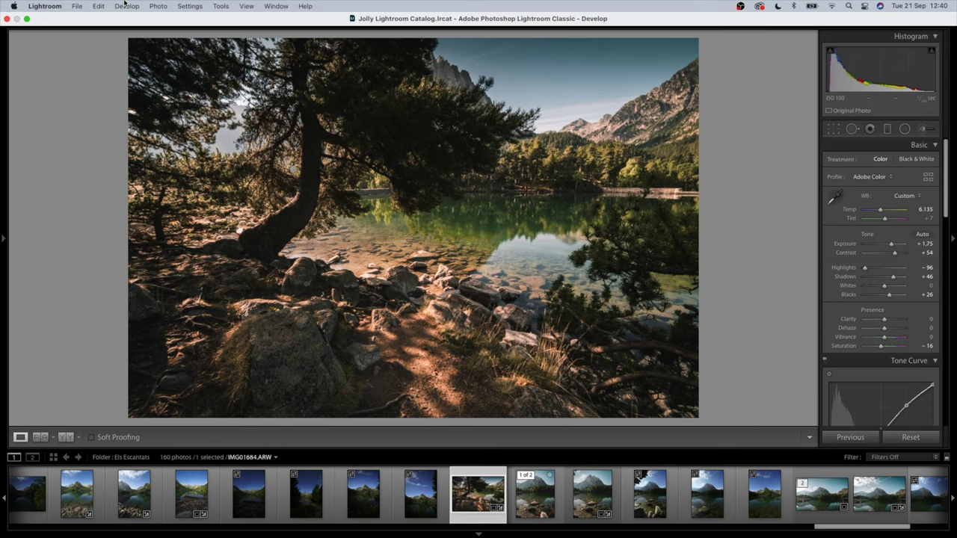
pyautogui.click(157, 6)
pyautogui.moveTo(163, 65)
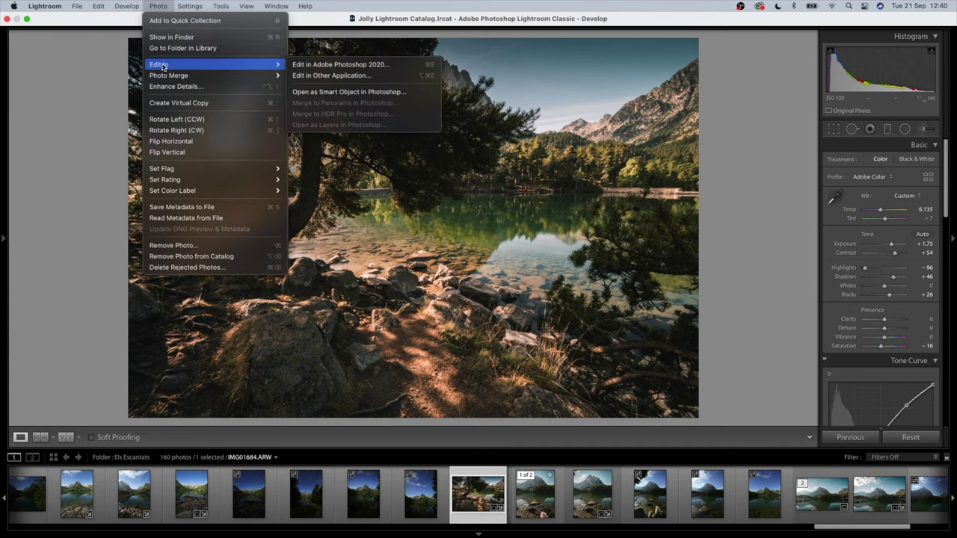
pyautogui.click(351, 66)
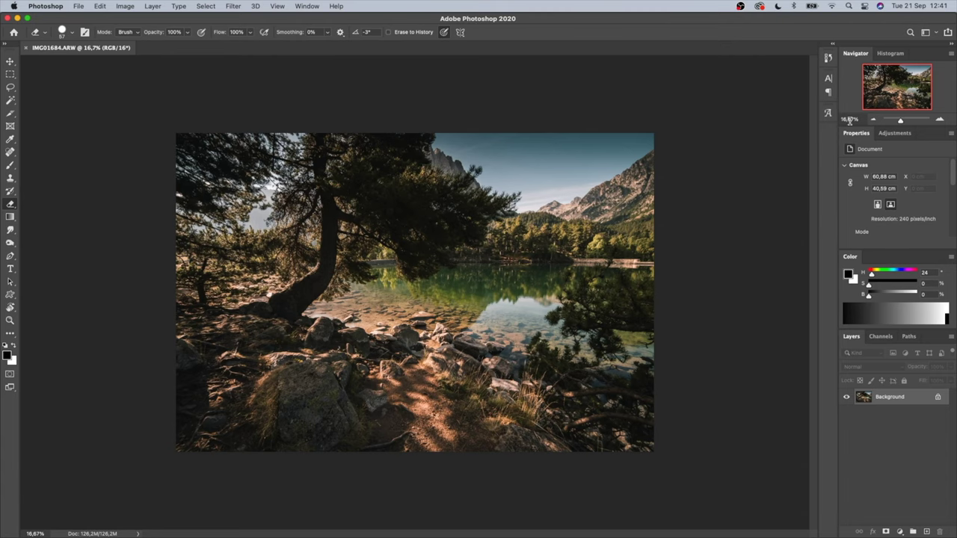
# - Retouch a small spot on the sunlit dirt path with the Content-Aware Spot Healing Brush
pyautogui.moveTo(905, 120); pyautogui.dragTo(901, 122)
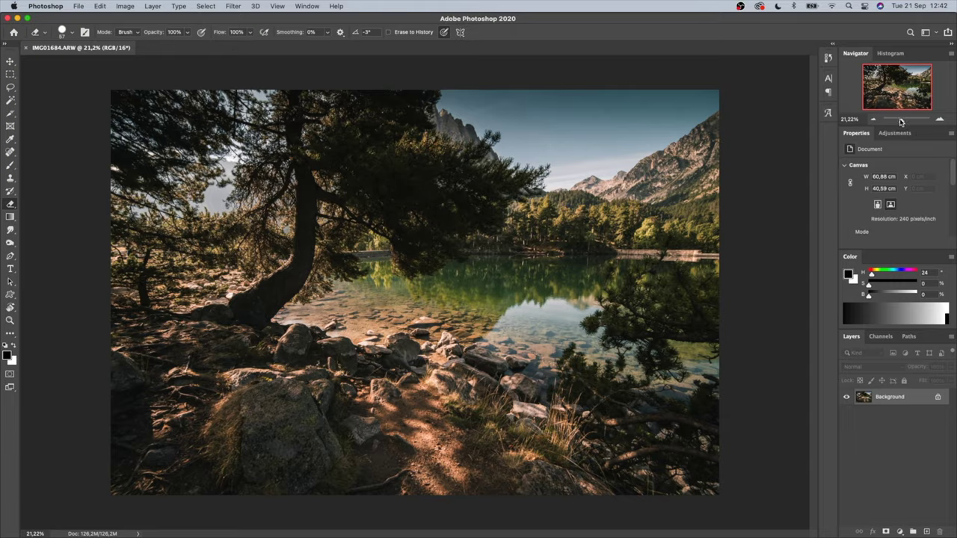
pyautogui.click(904, 121)
pyautogui.scroll(-5, 778, 180)
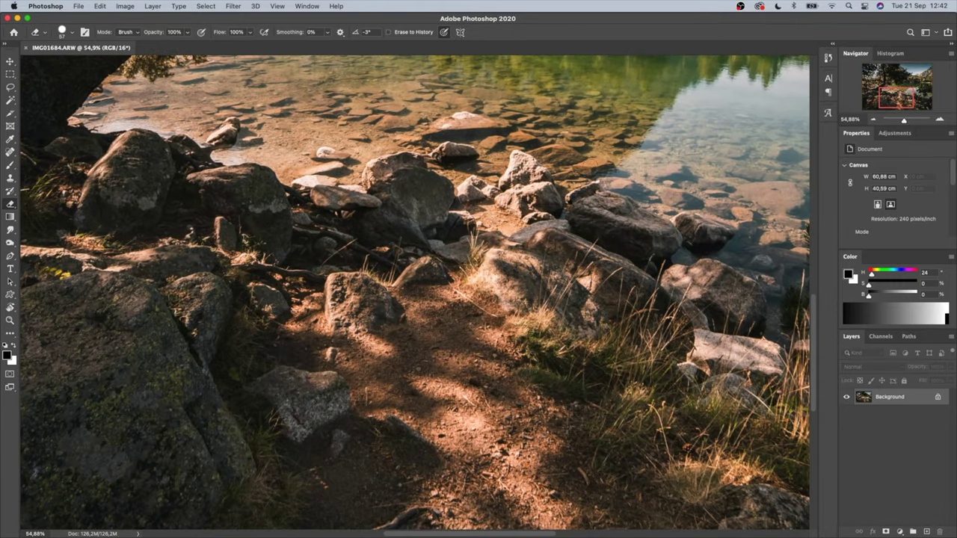
pyautogui.click(10, 152)
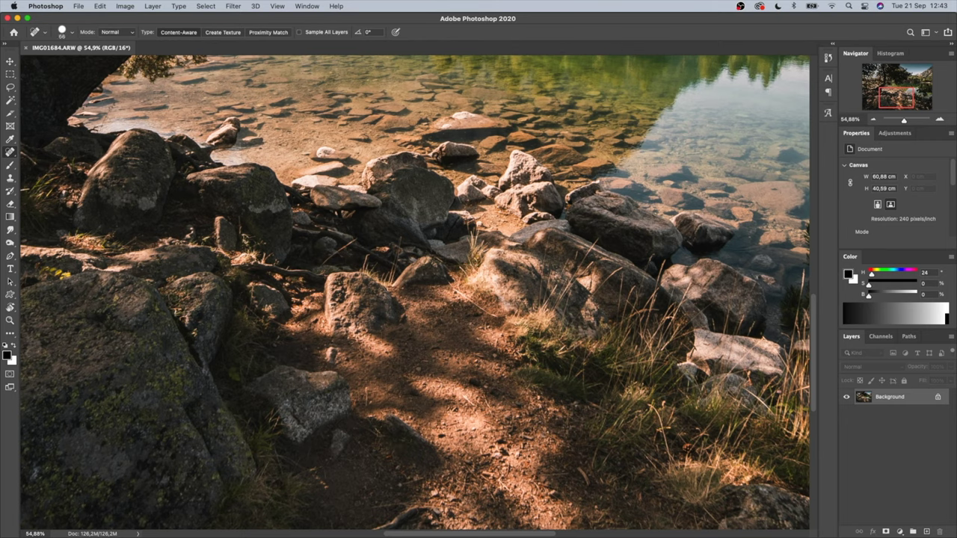
pyautogui.click(331, 354)
pyautogui.press('super+z')
pyautogui.click(471, 432)
pyautogui.moveTo(905, 122); pyautogui.dragTo(902, 124)
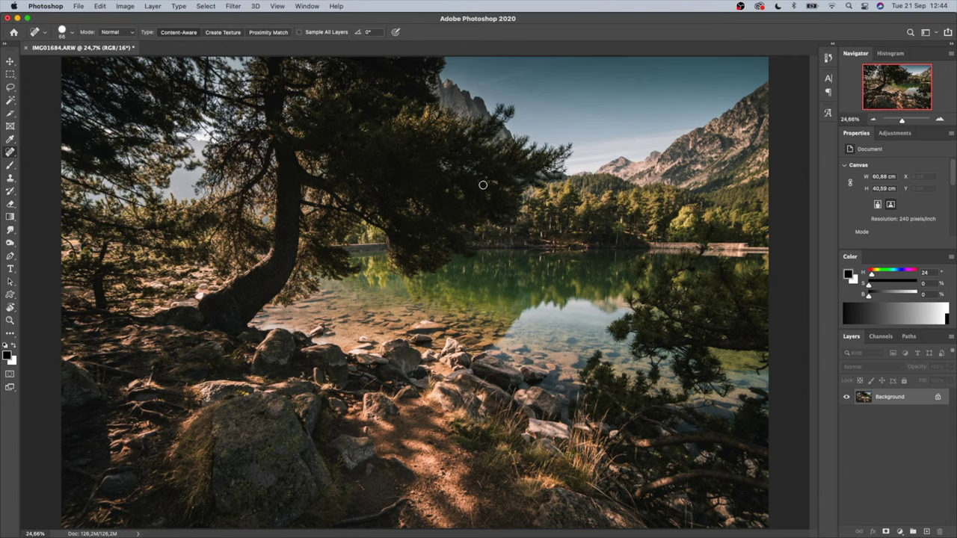
# - Switch to the Sun Glares folder in Finder and preview the violet-battlefield sun glare image
pyautogui.hotkey('ctrl', 'Up')
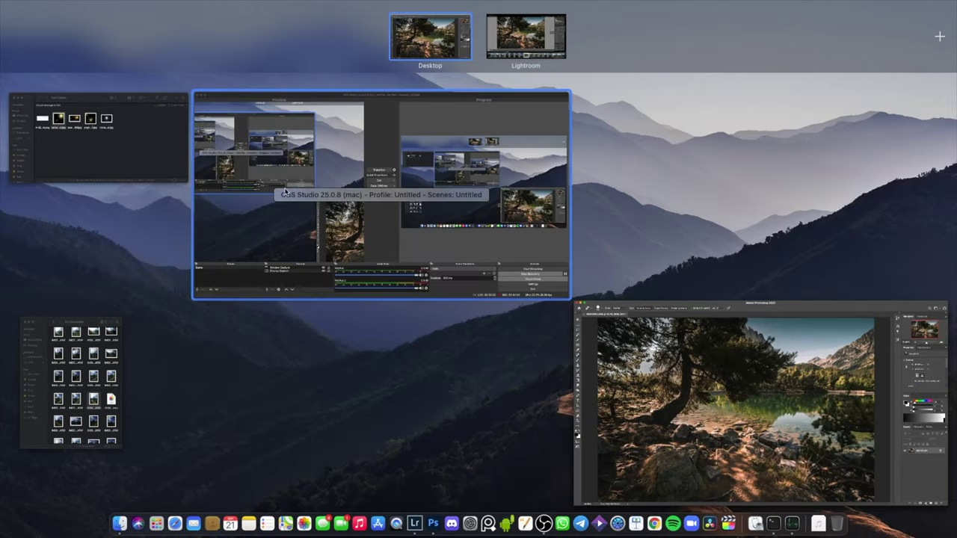
pyautogui.click(43, 138)
pyautogui.click(105, 147)
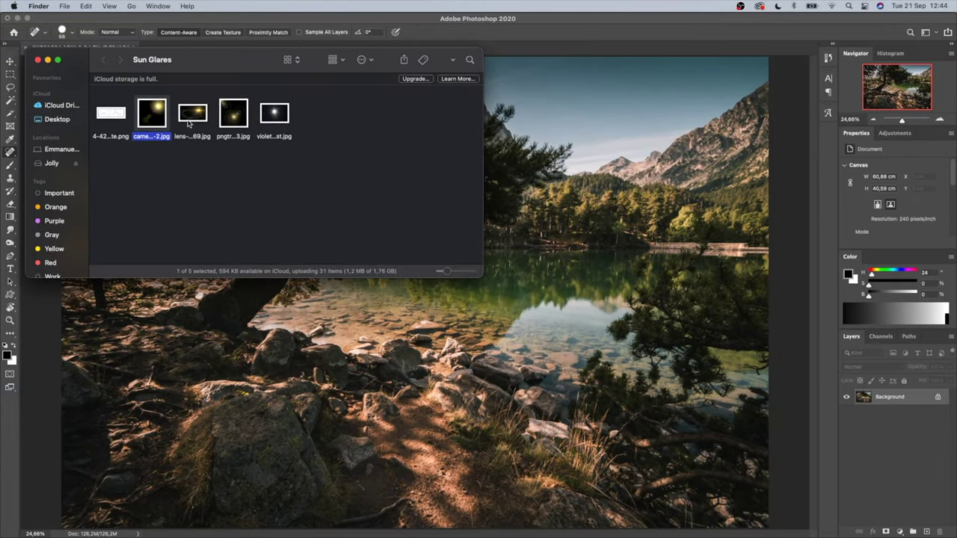
pyautogui.press('Right')
pyautogui.press('Right')
pyautogui.click(274, 118)
pyautogui.press('space')
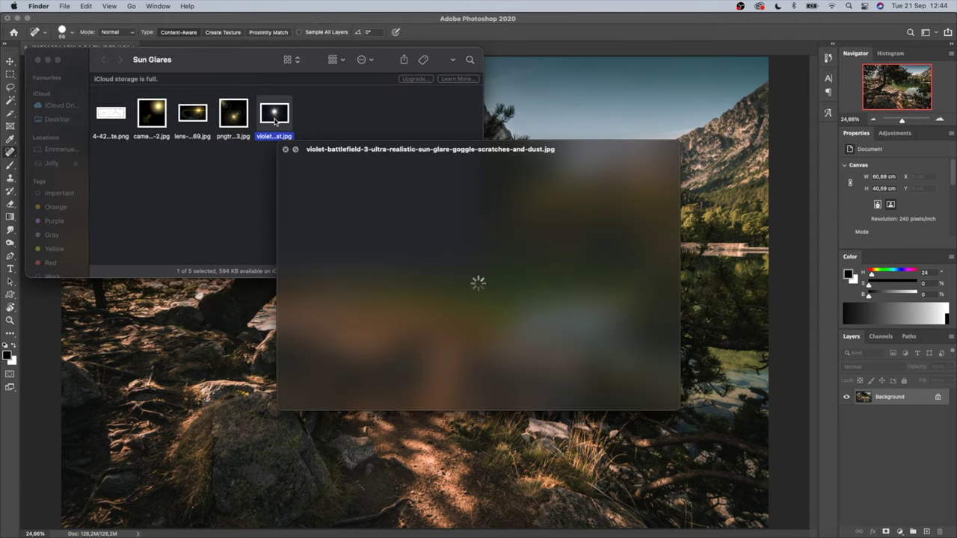
pyautogui.press('space')
# - Place the violet-battlefield sun glare image as a layer over the photo and set its blend mode to Lighten
pyautogui.moveTo(273, 118); pyautogui.dragTo(286, 301)
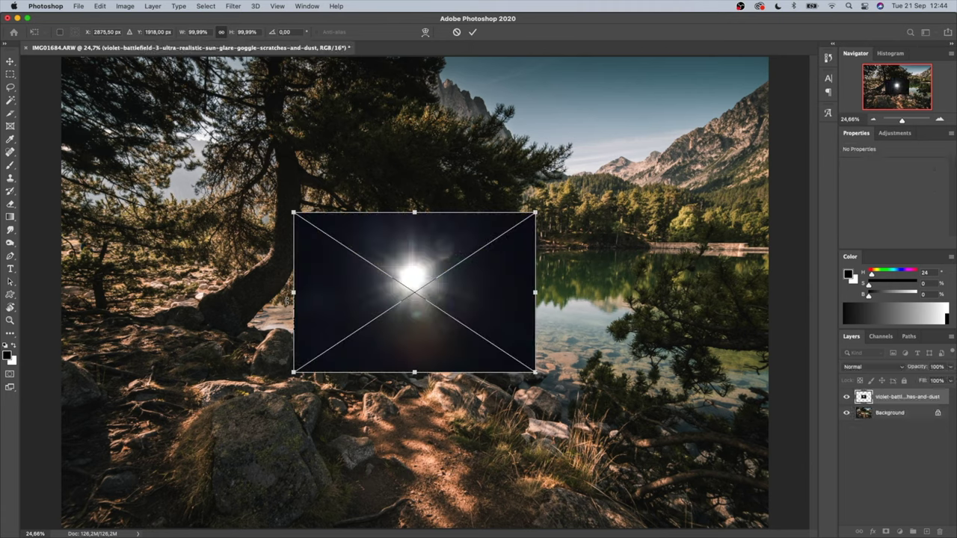
pyautogui.click(472, 32)
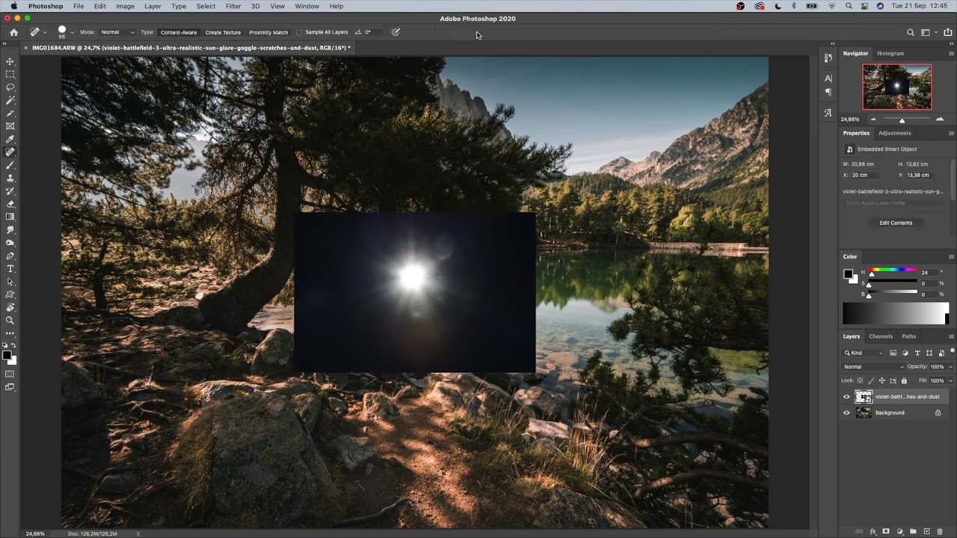
pyautogui.click(879, 368)
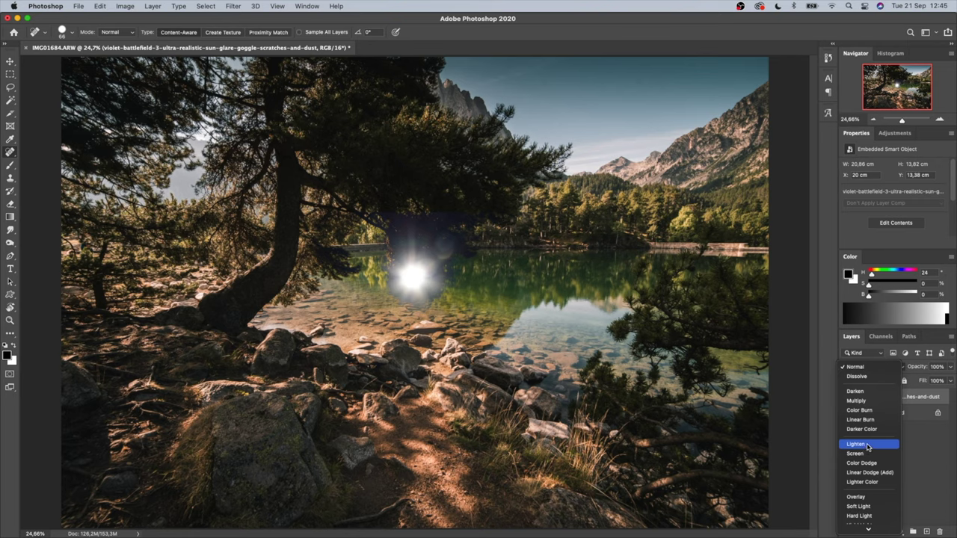
pyautogui.click(867, 446)
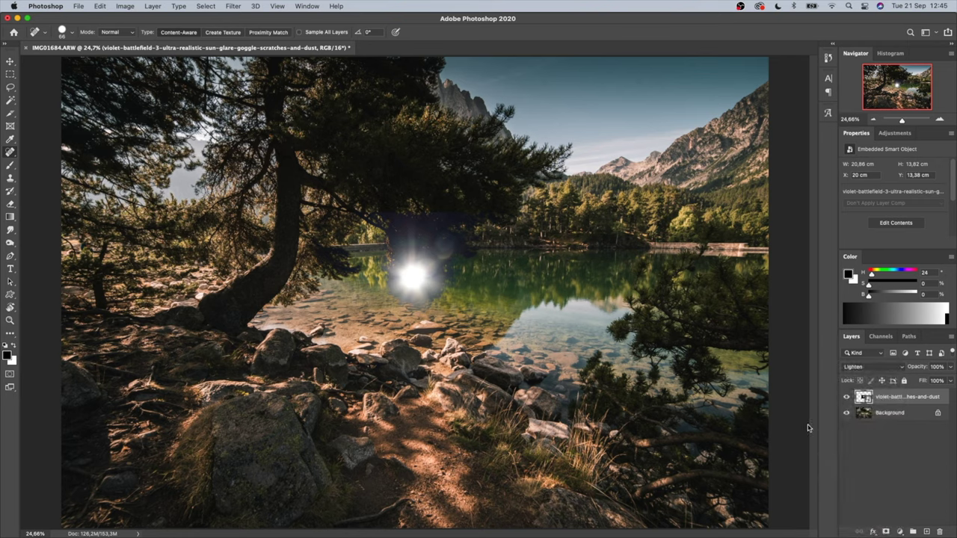
# - Move the sun glare into the gap between the tree's branches and scale it up to about 116%
pyautogui.press('v')
pyautogui.moveTo(421, 275); pyautogui.dragTo(202, 134)
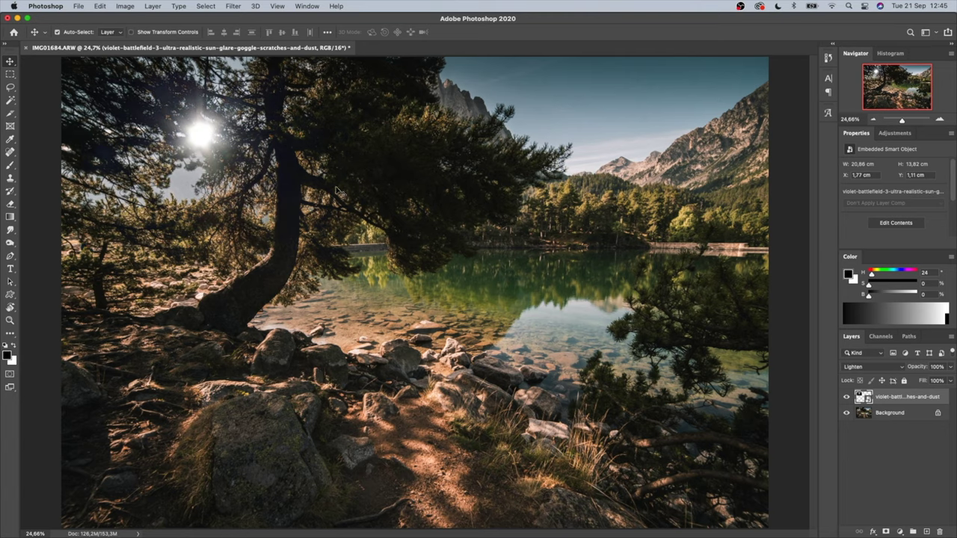
pyautogui.moveTo(896, 124); pyautogui.dragTo(901, 120)
pyautogui.press('super+t')
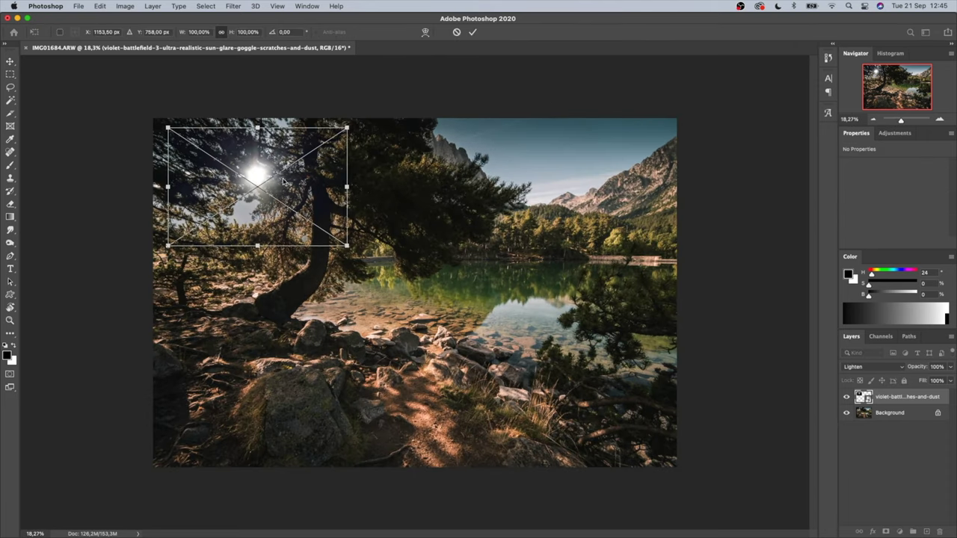
pyautogui.moveTo(168, 245); pyautogui.dragTo(139, 262)
pyautogui.moveTo(258, 214); pyautogui.dragTo(273, 172)
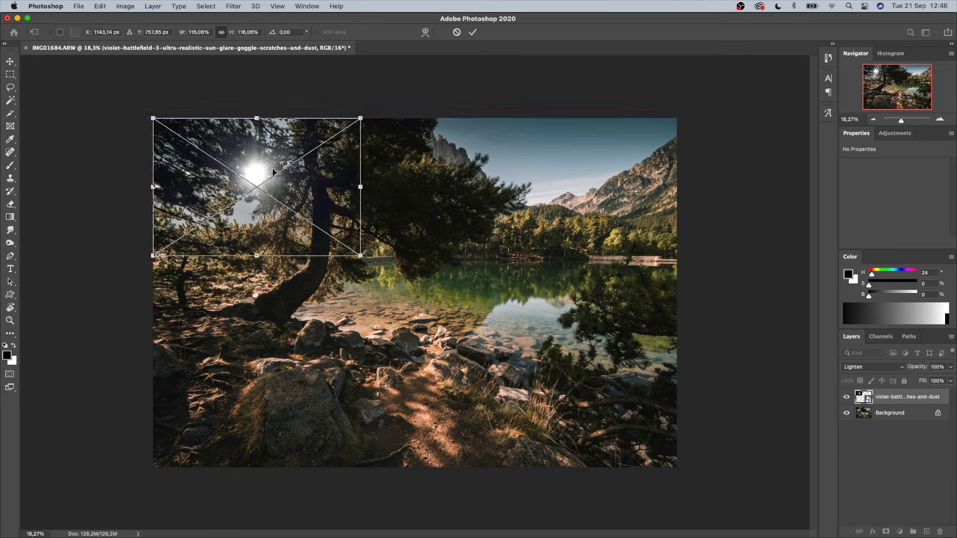
pyautogui.click(473, 32)
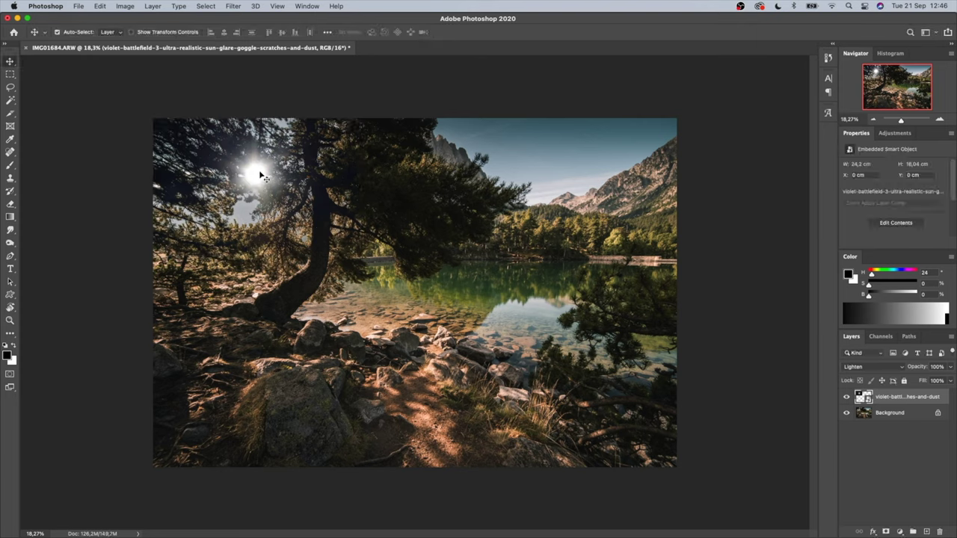
pyautogui.moveTo(259, 175); pyautogui.dragTo(247, 176)
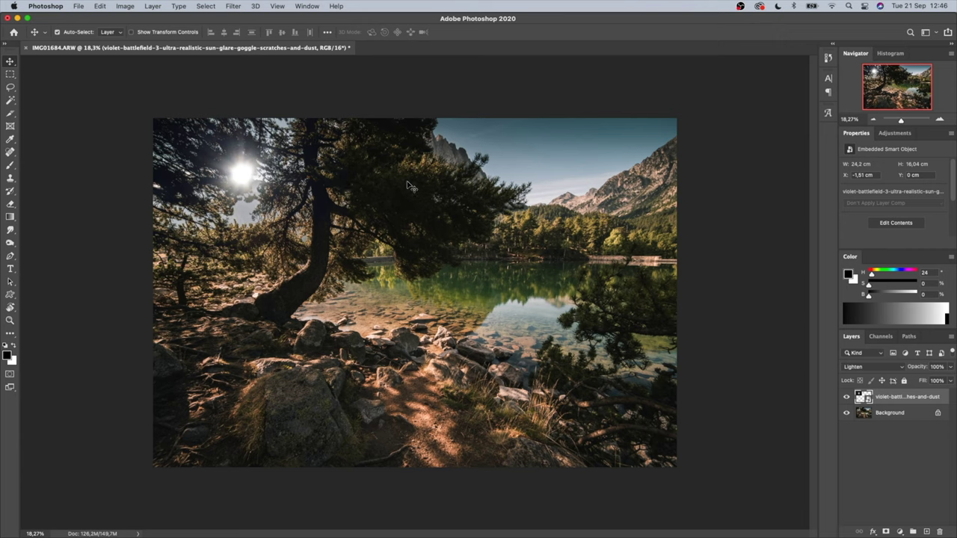
pyautogui.moveTo(245, 170); pyautogui.dragTo(252, 178)
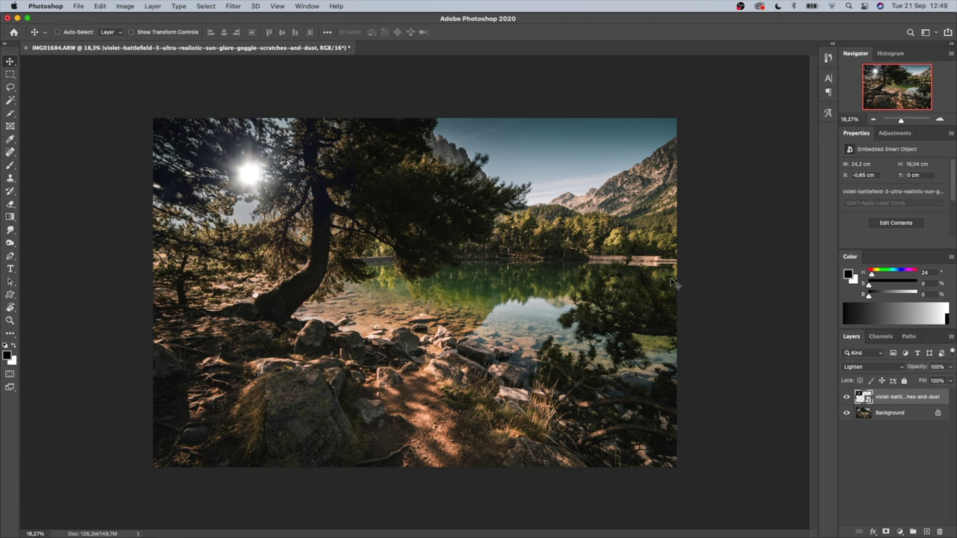
# - Colorize the sun glare layer a warm orange with Hue/Saturation, using a hue of about 38 and reduced saturation
pyautogui.press('super')
pyautogui.press('super+u')
pyautogui.moveTo(594, 132); pyautogui.dragTo(796, 154)
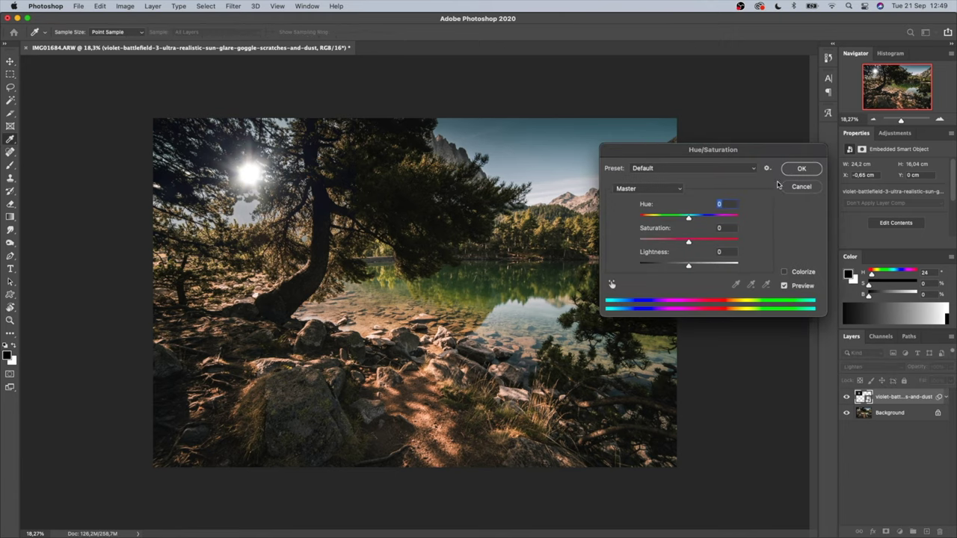
pyautogui.click(783, 274)
pyautogui.moveTo(646, 220); pyautogui.dragTo(649, 219)
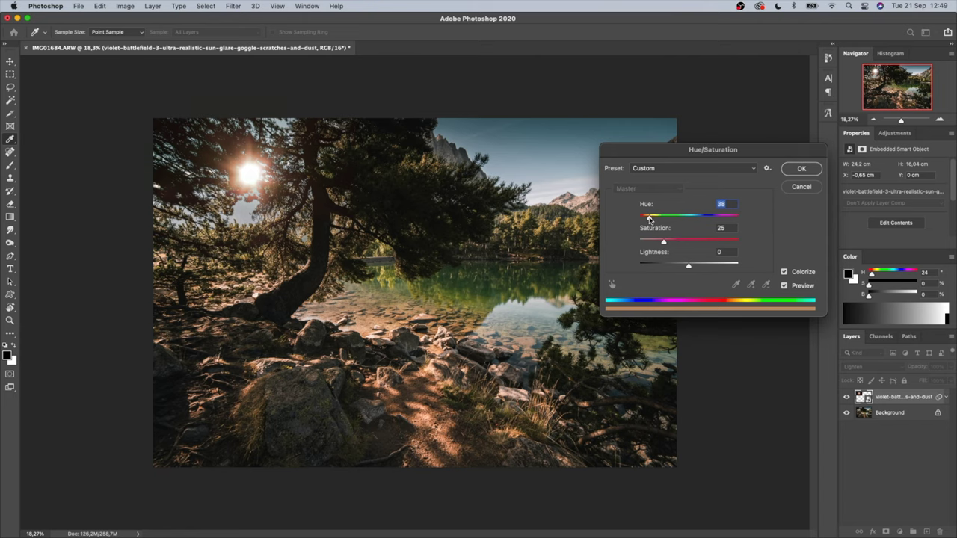
pyautogui.moveTo(663, 242)
pyautogui.mouseDown()
pyautogui.moveTo(671, 244)
pyautogui.moveTo(657, 244)
pyautogui.mouseUp()
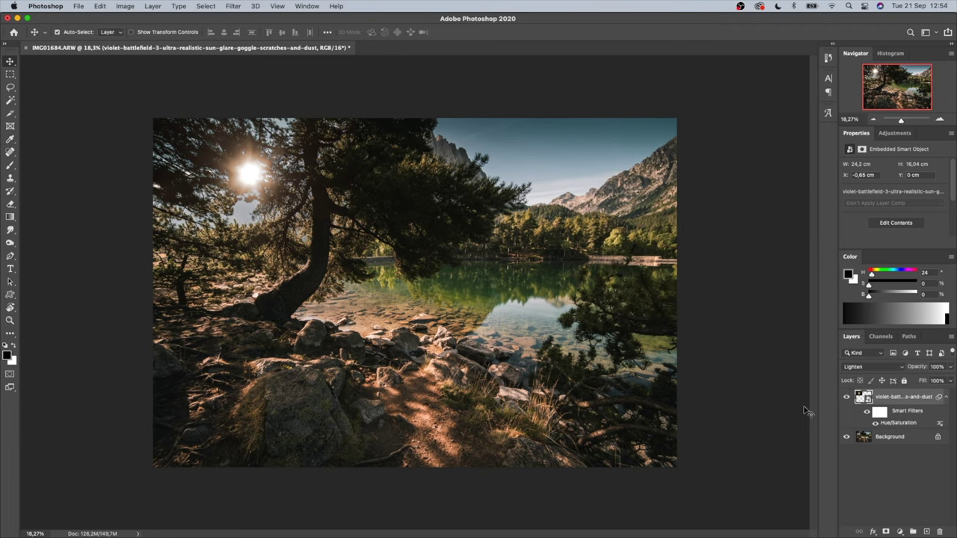
# - Add a new layer above the glare and set both the layer's blend mode and the brush mode to Linear Dodge (Add)
pyautogui.scroll(2, 804, 410)
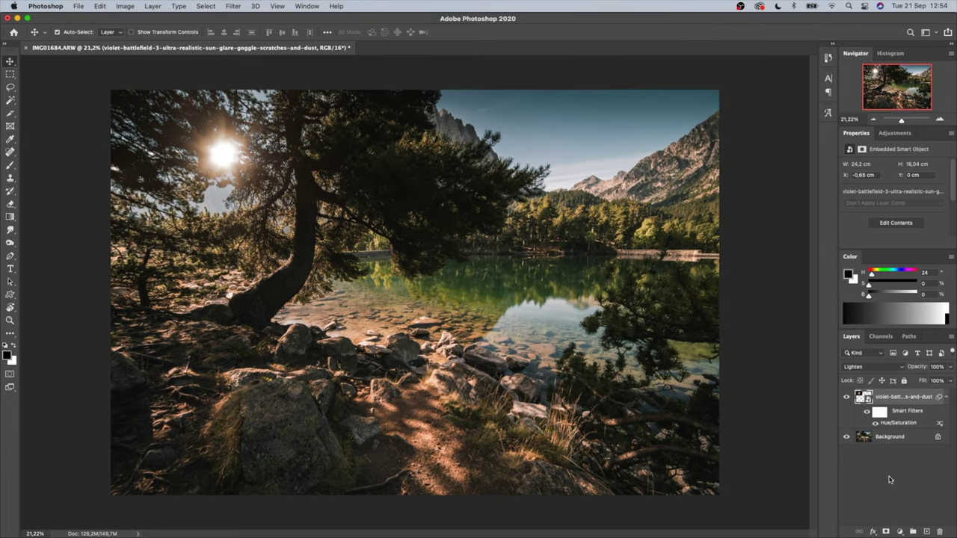
pyautogui.click(926, 533)
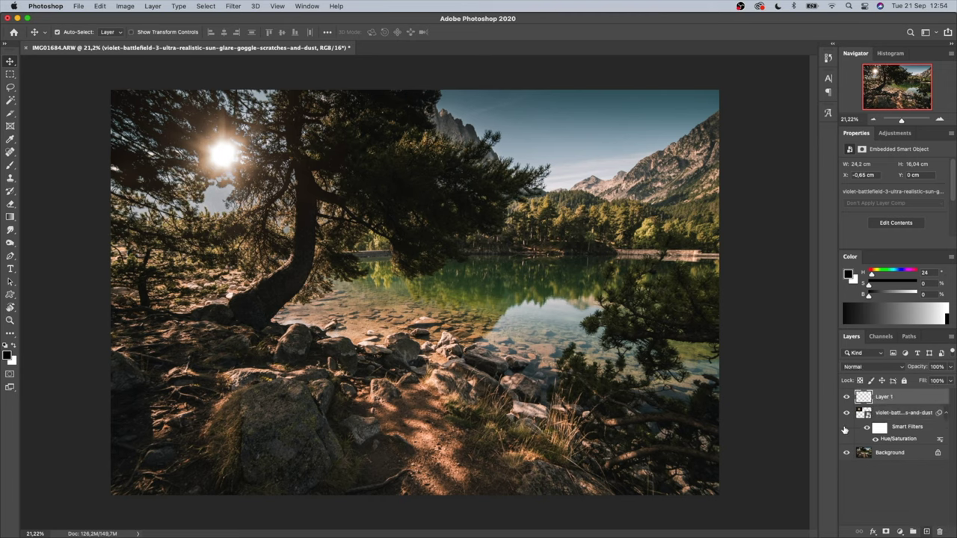
pyautogui.press('b')
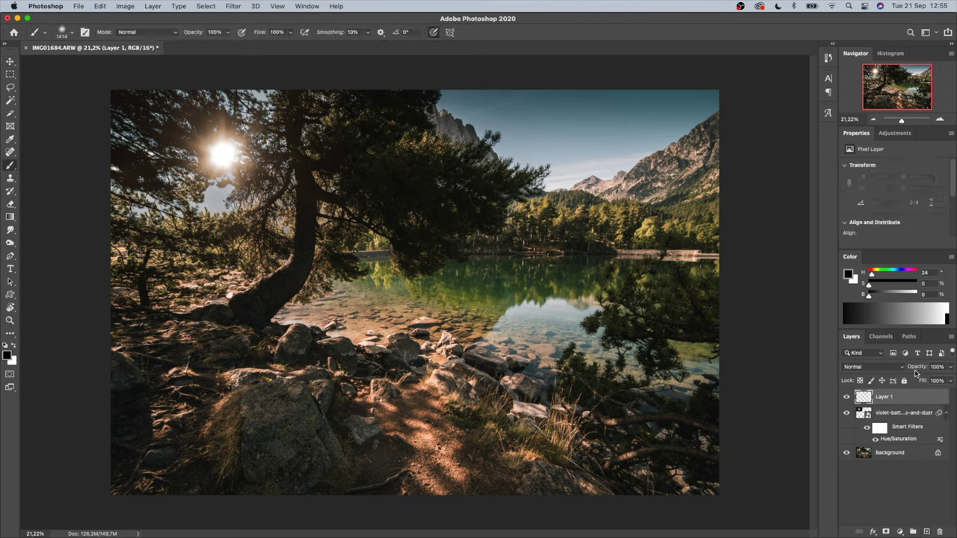
pyautogui.click(900, 367)
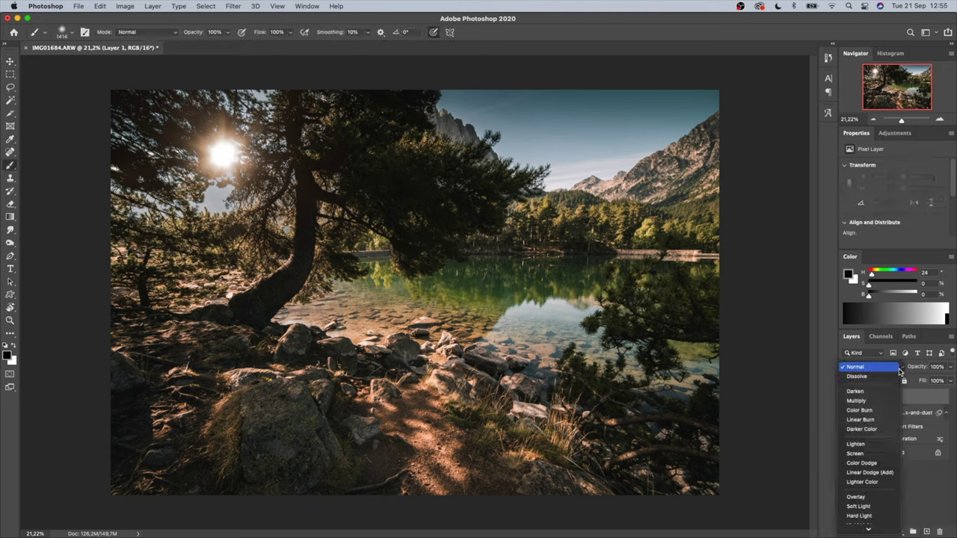
pyautogui.click(876, 473)
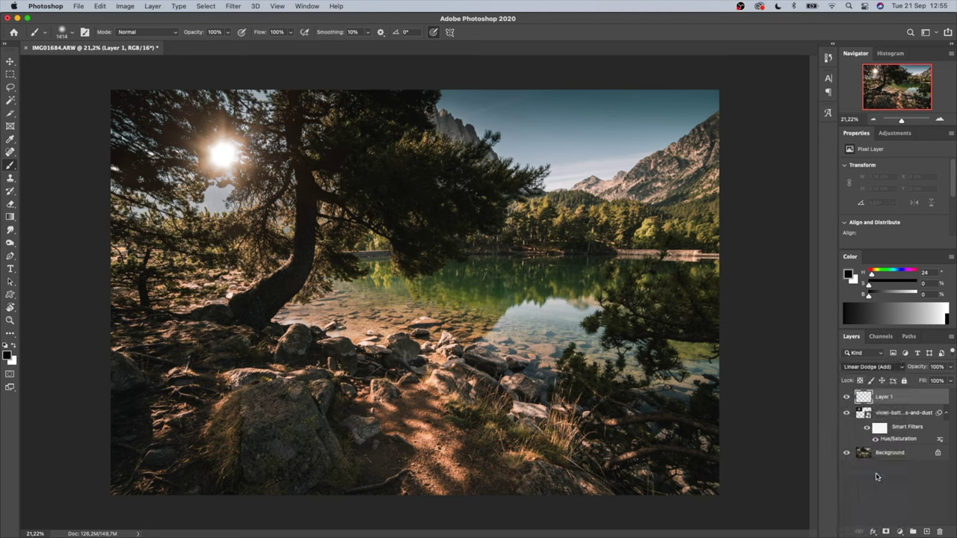
pyautogui.click(142, 32)
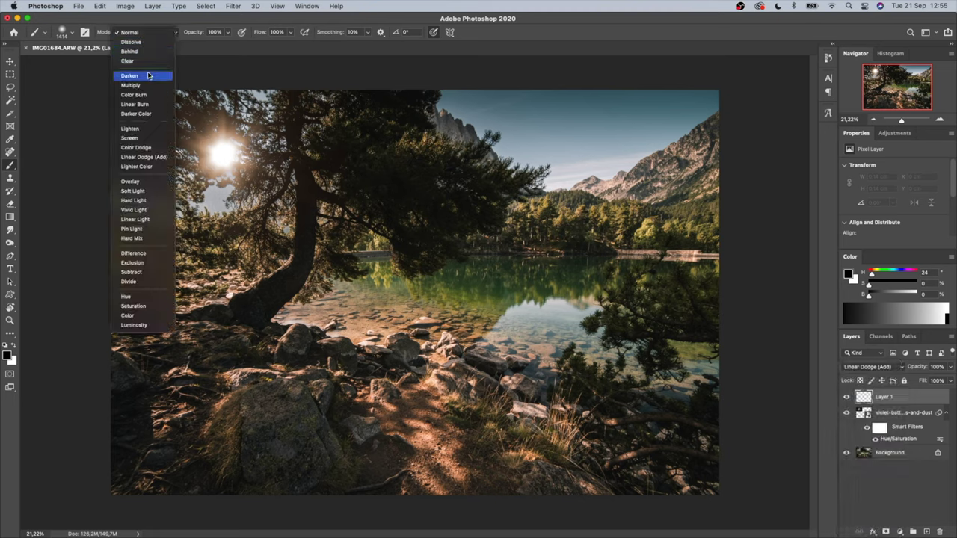
pyautogui.click(146, 157)
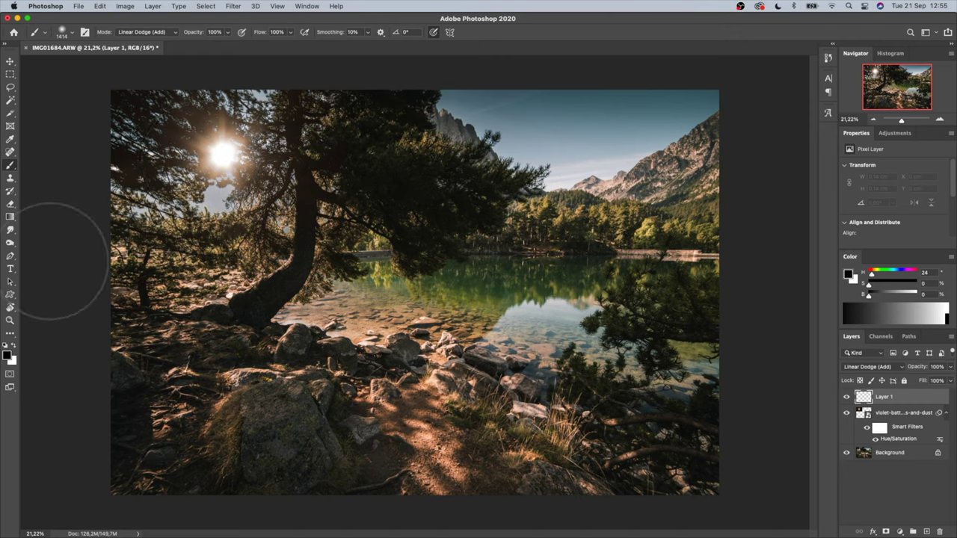
# - Set the foreground colour to a very dark orange-brown with hue 30, saturation 82% and brightness 13%
pyautogui.click(7, 356)
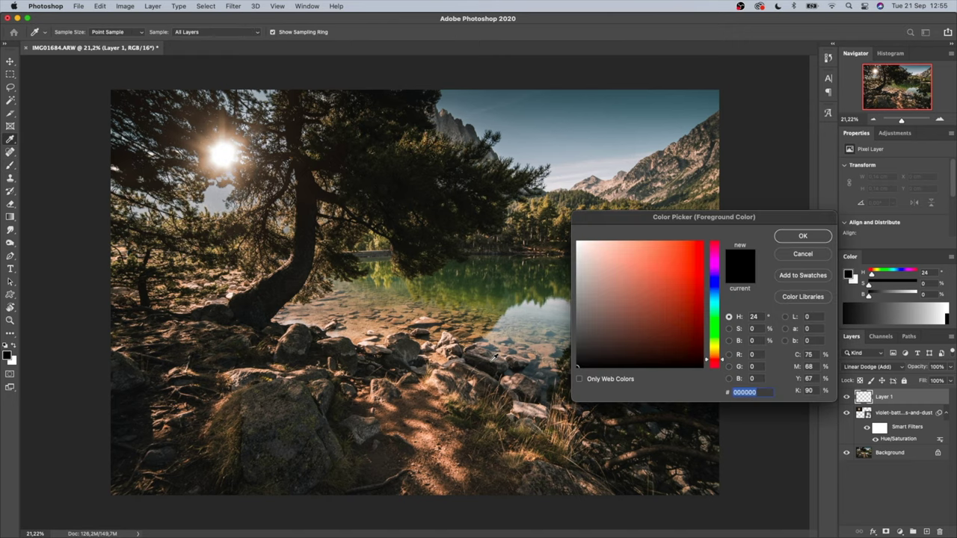
pyautogui.click(678, 349)
pyautogui.moveTo(677, 349); pyautogui.dragTo(680, 351)
pyautogui.click(715, 358)
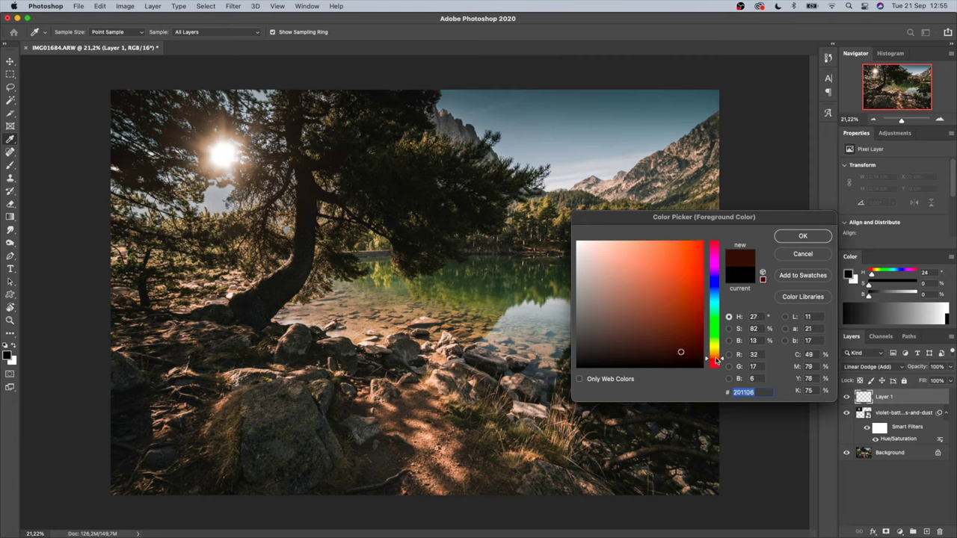
pyautogui.press('Return')
# - Hide the sun glare layer and paint a warm orange glow over the sunlit tree branches with a large soft brush of about 2970 px
pyautogui.click(846, 414)
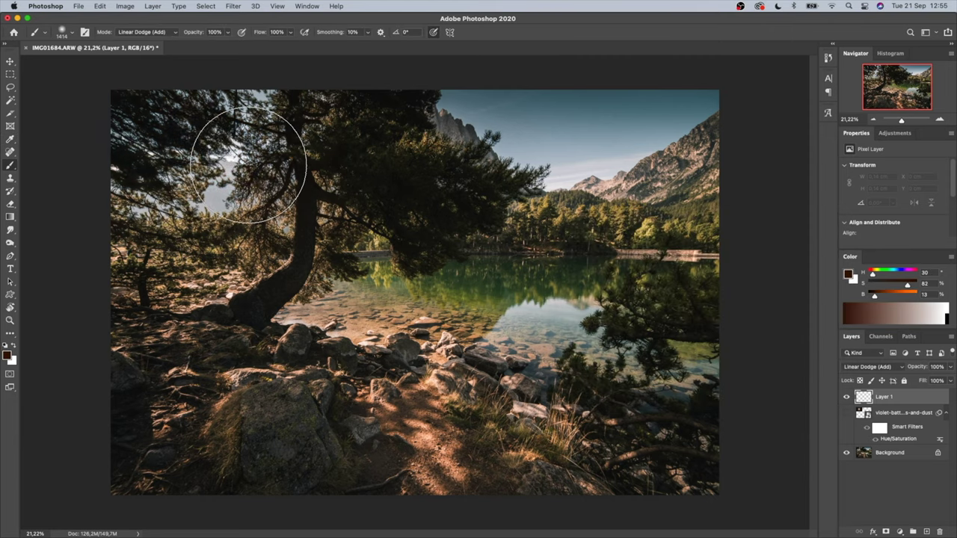
pyautogui.moveTo(251, 213); pyautogui.dragTo(258, 213)
pyautogui.moveTo(219, 162)
pyautogui.mouseDown()
pyautogui.moveTo(205, 167)
pyautogui.moveTo(250, 159)
pyautogui.moveTo(215, 157)
pyautogui.mouseUp()
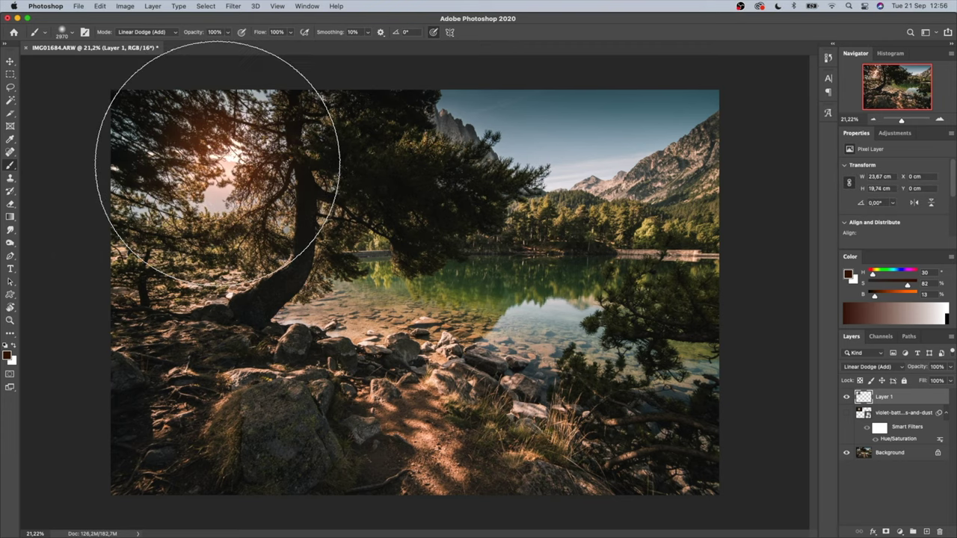
pyautogui.click(218, 132)
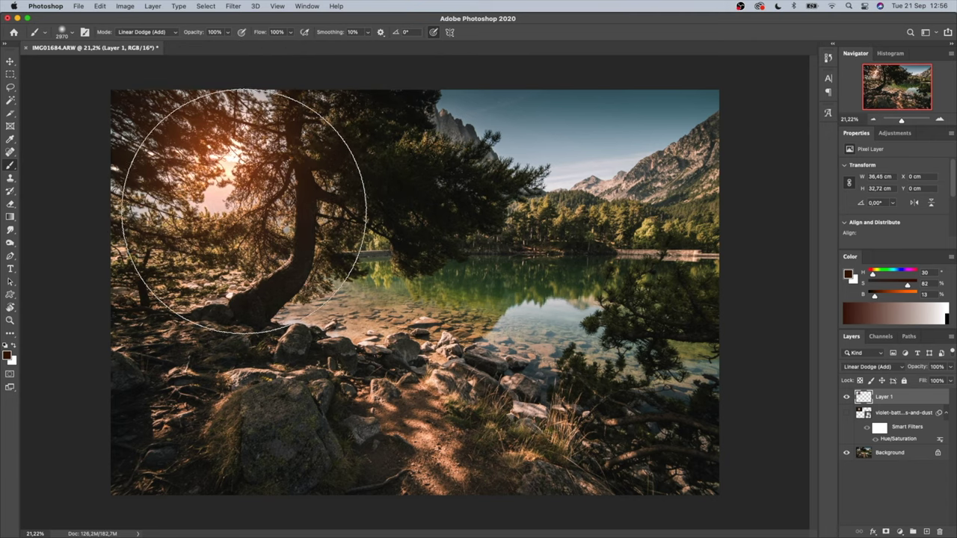
pyautogui.click(243, 191)
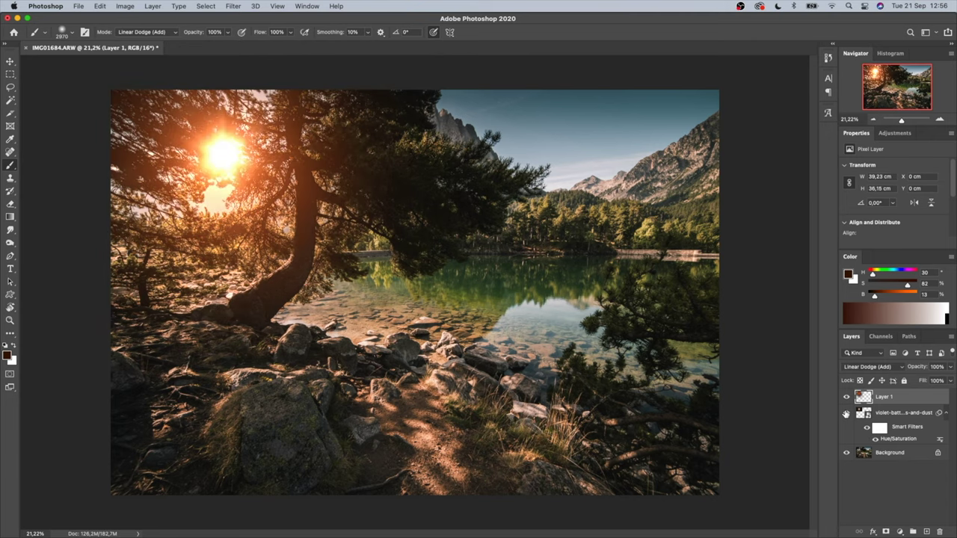
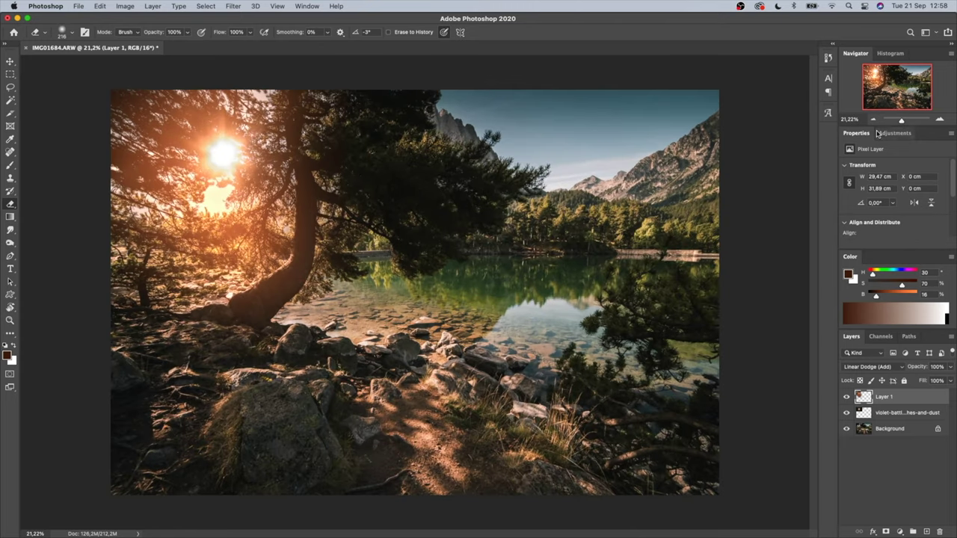
# - Add another new layer above the glow layer and set its blend mode to Linear Dodge (Add)
pyautogui.click(926, 531)
pyautogui.press('b')
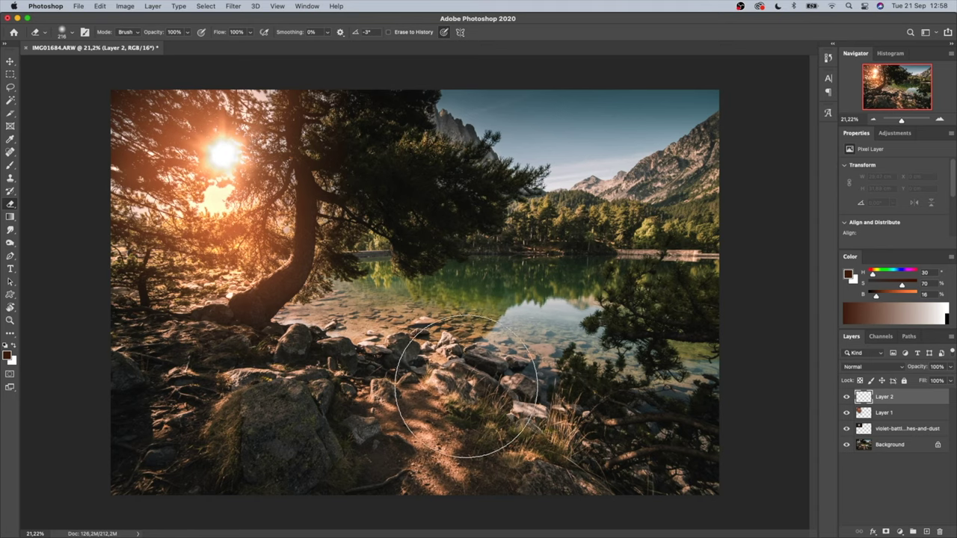
pyautogui.moveTo(458, 351); pyautogui.dragTo(443, 355)
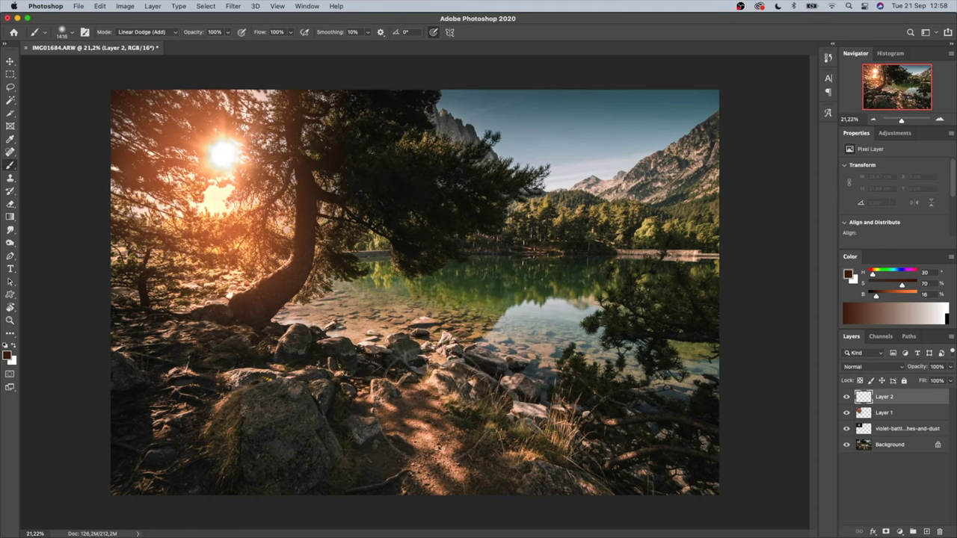
pyautogui.moveTo(422, 428); pyautogui.dragTo(414, 435)
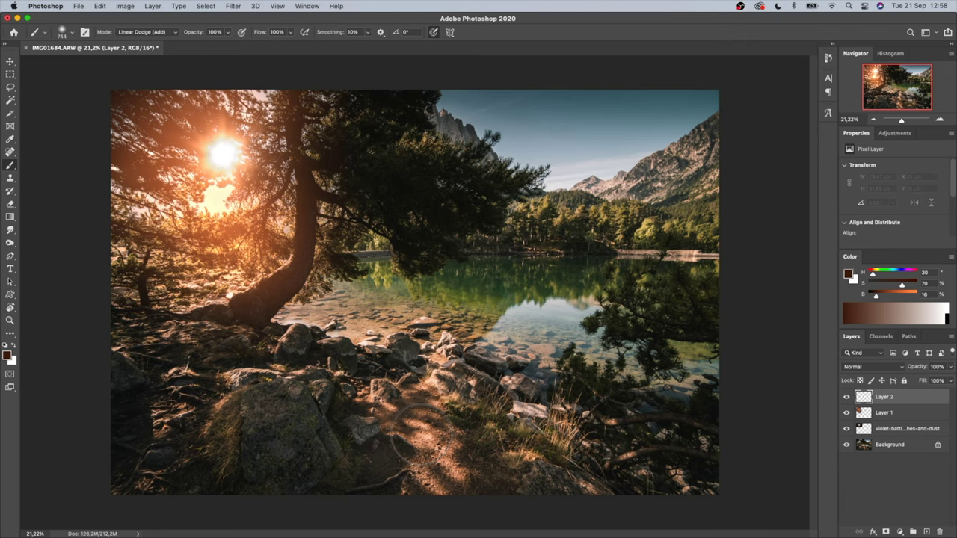
pyautogui.click(415, 436)
pyautogui.press('super+z')
pyautogui.click(871, 366)
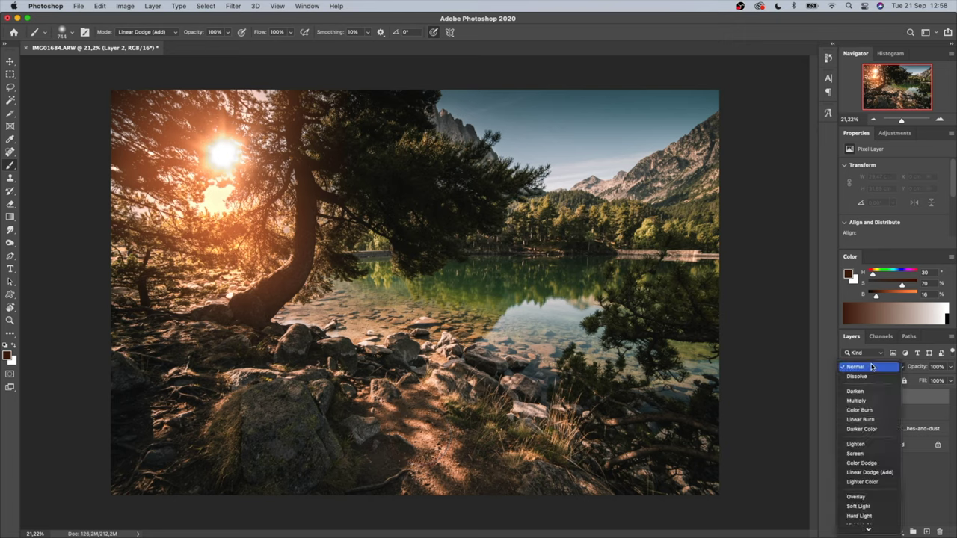
pyautogui.click(878, 473)
pyautogui.moveTo(428, 432); pyautogui.dragTo(445, 431)
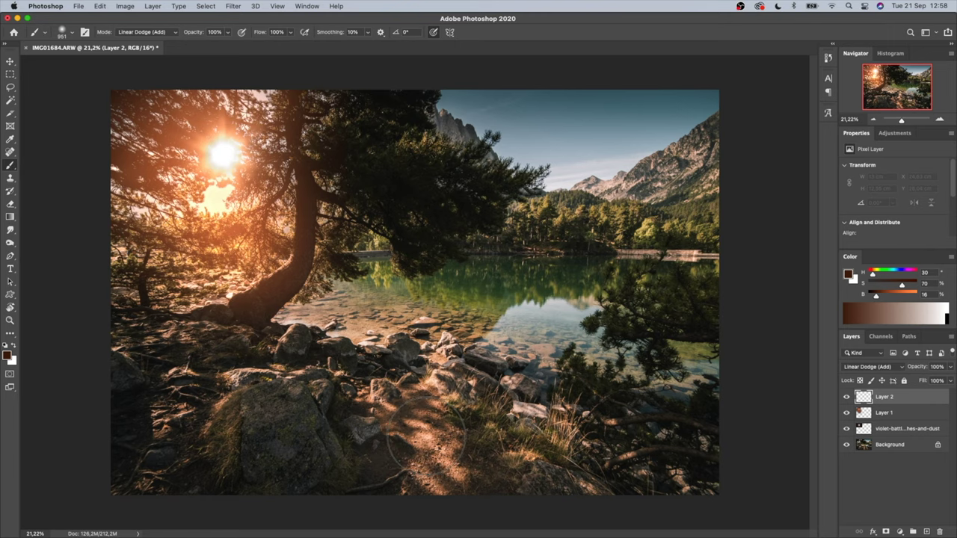
pyautogui.click(426, 436)
pyautogui.press('super+z')
# - Paint small warm highlights on the shore rocks, dirt path and grass tufts with a brush reduced to 246 px
pyautogui.moveTo(438, 417); pyautogui.dragTo(417, 420)
pyautogui.moveTo(901, 119); pyautogui.dragTo(903, 119)
pyautogui.scroll(-8, 774, 214)
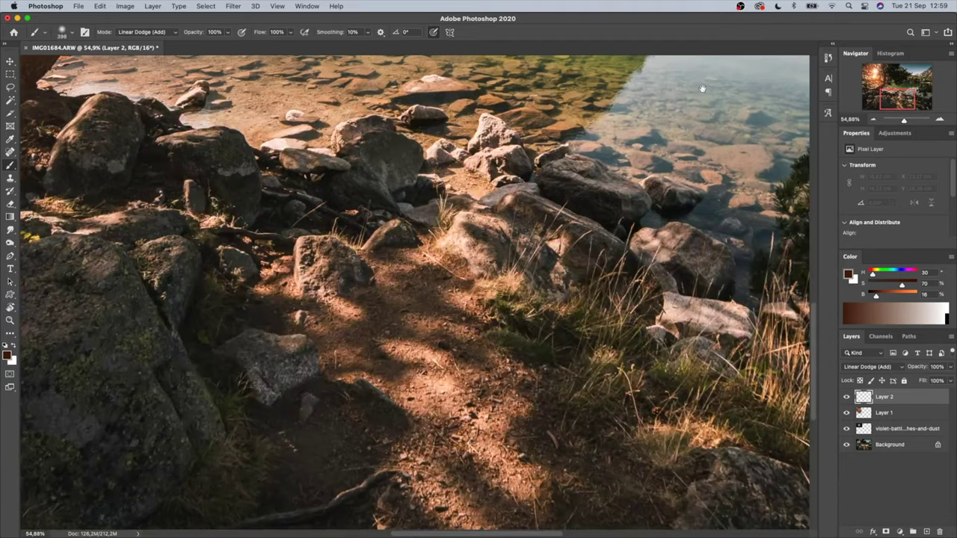
pyautogui.click(302, 254)
pyautogui.moveTo(299, 223)
pyautogui.mouseDown()
pyautogui.moveTo(331, 225)
pyautogui.moveTo(303, 217)
pyautogui.mouseUp()
pyautogui.press('super+z')
pyautogui.press('[')
pyautogui.press('[')
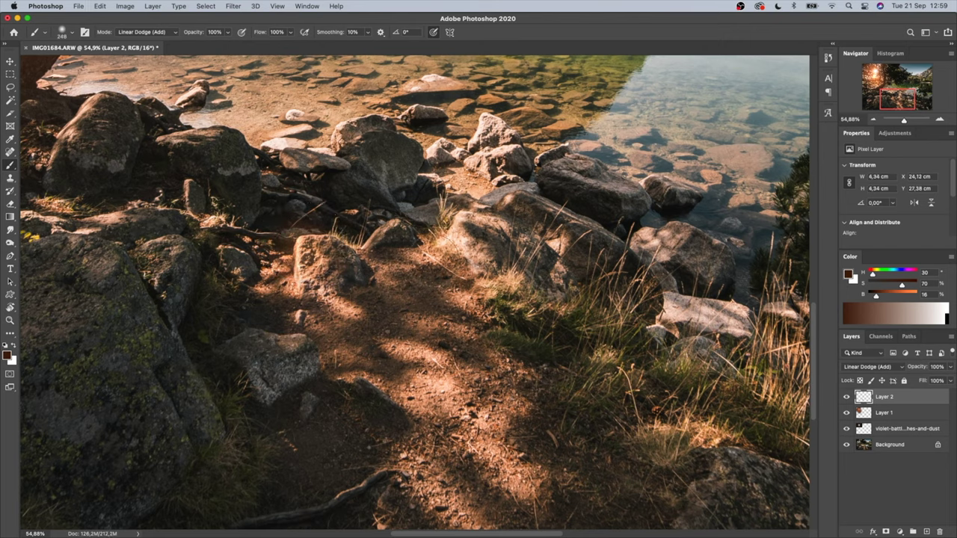
pyautogui.click(453, 237)
pyautogui.moveTo(409, 334)
pyautogui.mouseDown()
pyautogui.moveTo(380, 340)
pyautogui.moveTo(410, 348)
pyautogui.mouseUp()
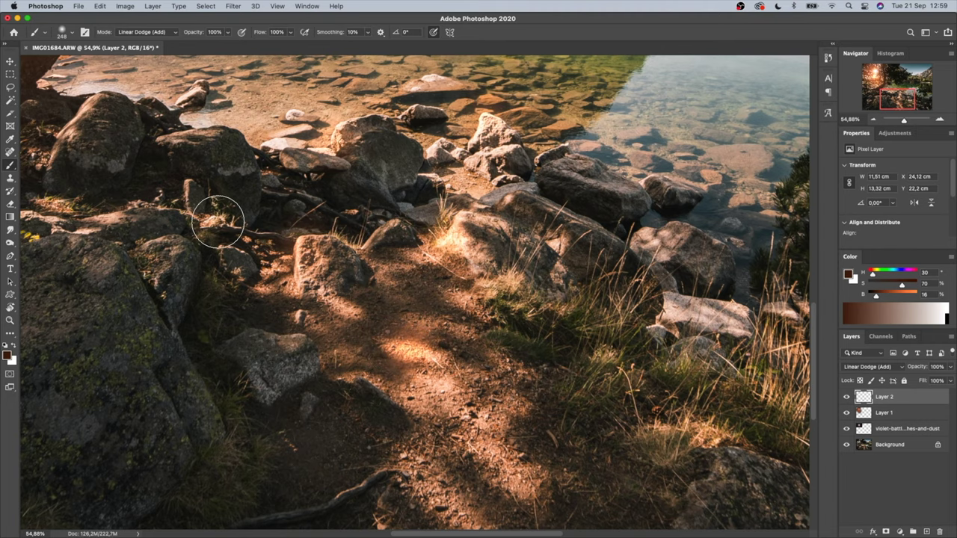
pyautogui.click(216, 218)
# - Brush warm highlights onto the dry grass beside the dirt path with a brush of about 598 px
pyautogui.click(902, 121)
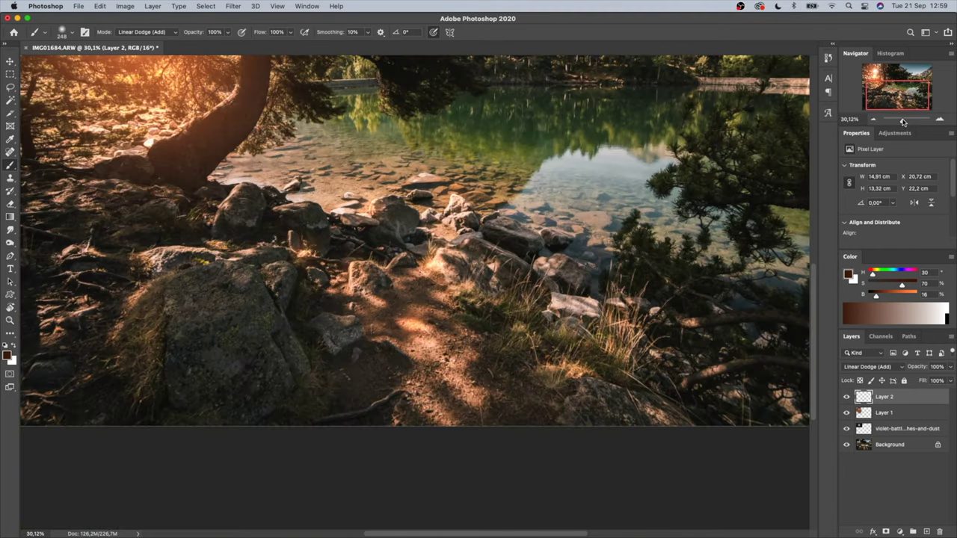
pyautogui.moveTo(901, 122); pyautogui.dragTo(903, 122)
pyautogui.scroll(-3, 691, 334)
pyautogui.hscroll(2, 691, 335)
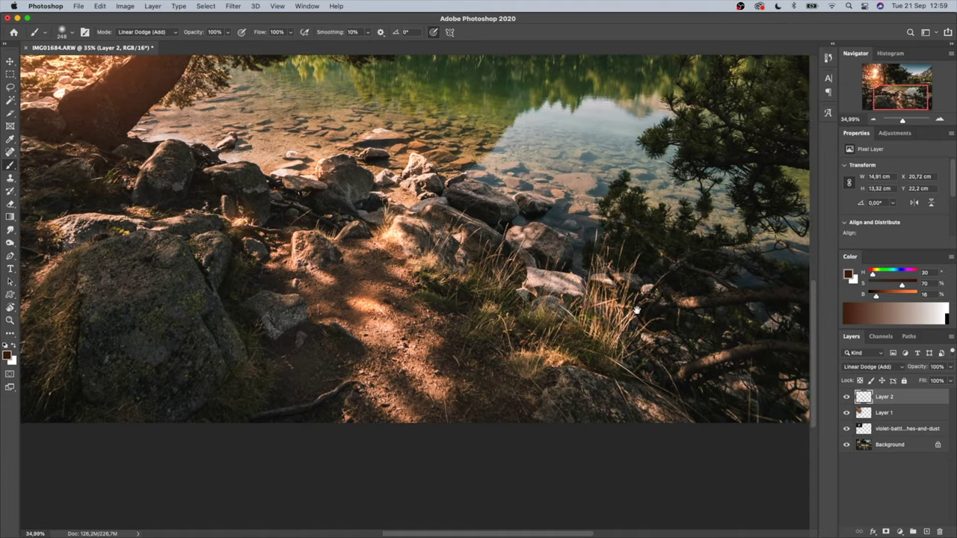
pyautogui.click(550, 345)
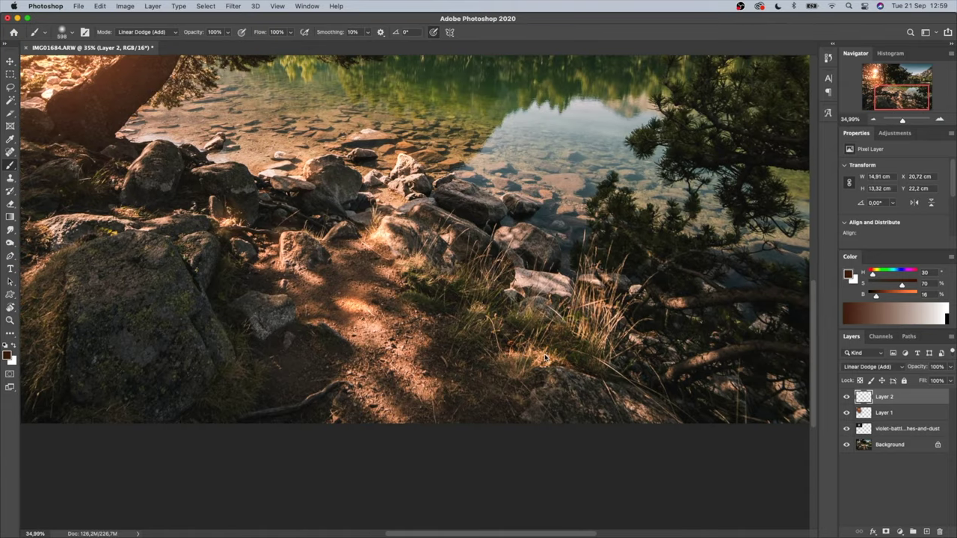
pyautogui.hscroll(-5, 356, 249)
pyautogui.scroll(1, 357, 249)
pyautogui.hscroll(5, 357, 249)
pyautogui.scroll(-1, 700, 358)
pyautogui.press('super+u')
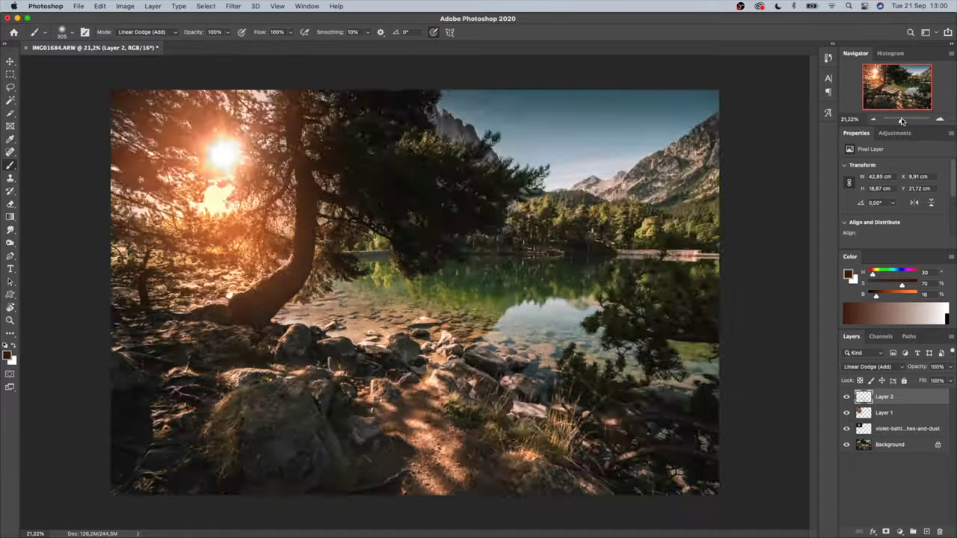
# - Paint warm highlights on the branches at the lower right and the shaded ground left of the big boulder with a brush of about 282 px
pyautogui.moveTo(902, 122); pyautogui.dragTo(903, 122)
pyautogui.hscroll(5, 553, 379)
pyautogui.scroll(-2, 553, 380)
pyautogui.scroll(2, 553, 379)
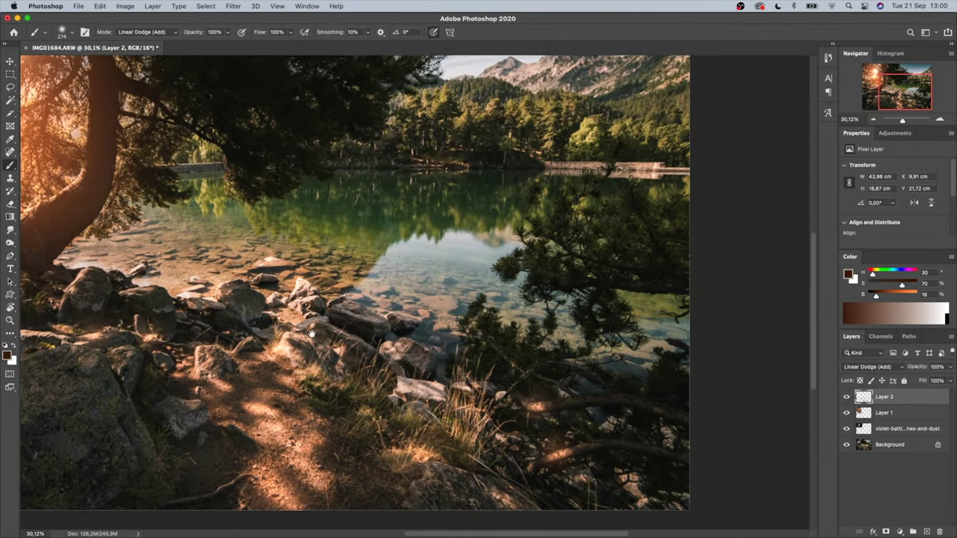
pyautogui.hscroll(-3, 401, 313)
pyautogui.scroll(-1, 402, 312)
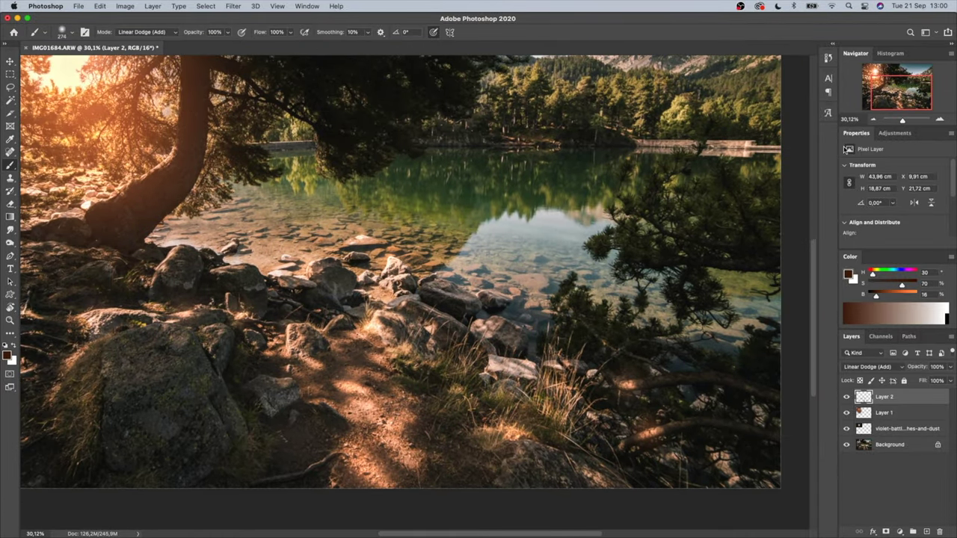
pyautogui.moveTo(903, 122); pyautogui.dragTo(905, 122)
pyautogui.moveTo(487, 294); pyautogui.dragTo(456, 293)
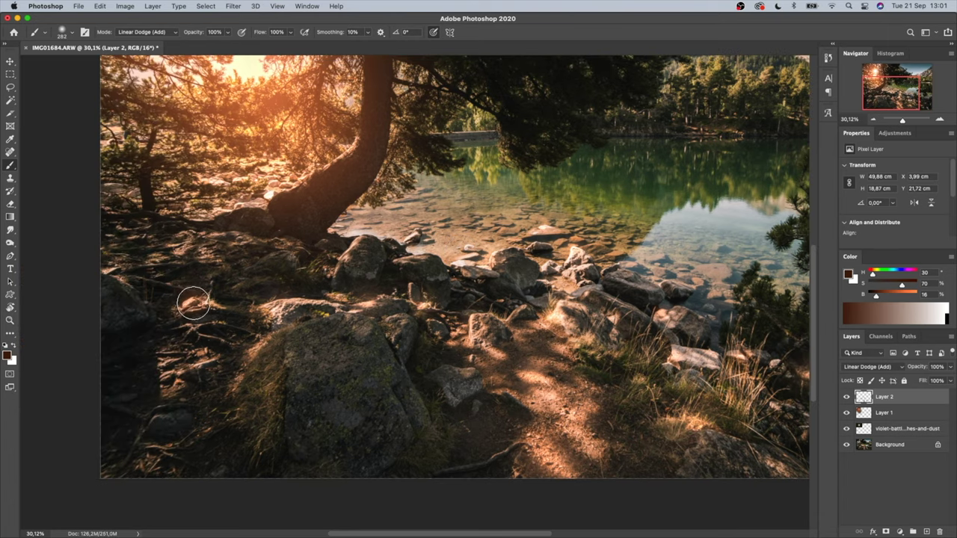
# - Reduce the painted highlights layer's opacity to 58% and save the file
pyautogui.click(951, 369)
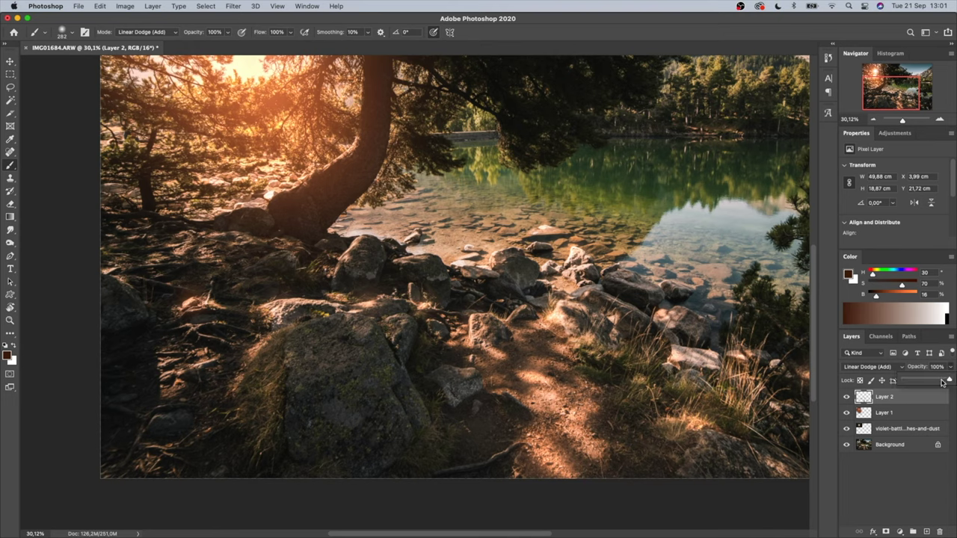
pyautogui.moveTo(943, 382)
pyautogui.mouseDown()
pyautogui.moveTo(906, 386)
pyautogui.moveTo(927, 383)
pyautogui.mouseUp()
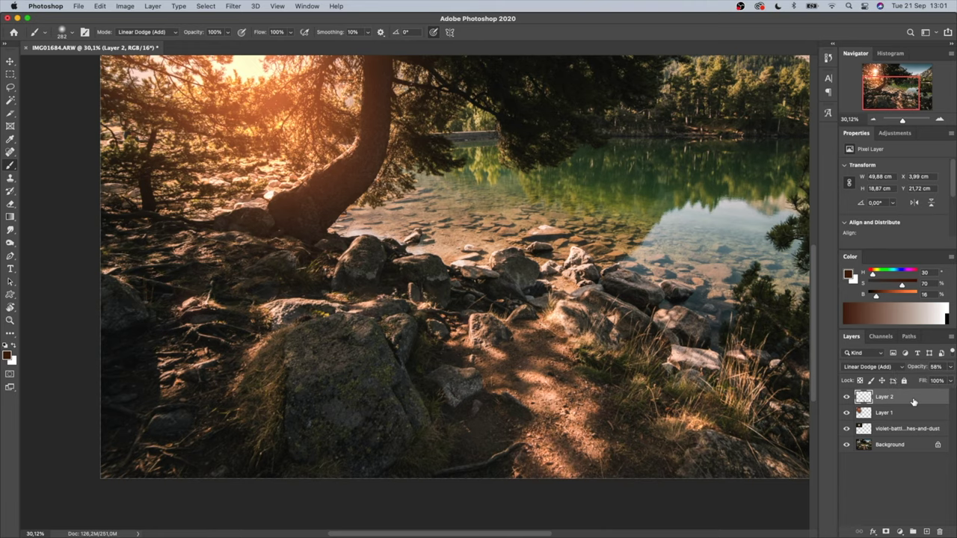
pyautogui.moveTo(904, 120); pyautogui.dragTo(902, 121)
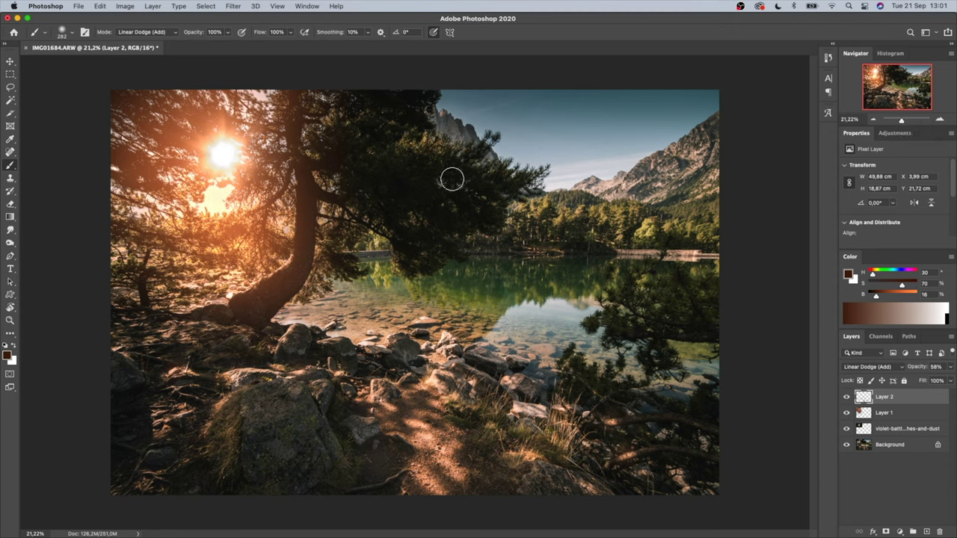
pyautogui.press('super+s')
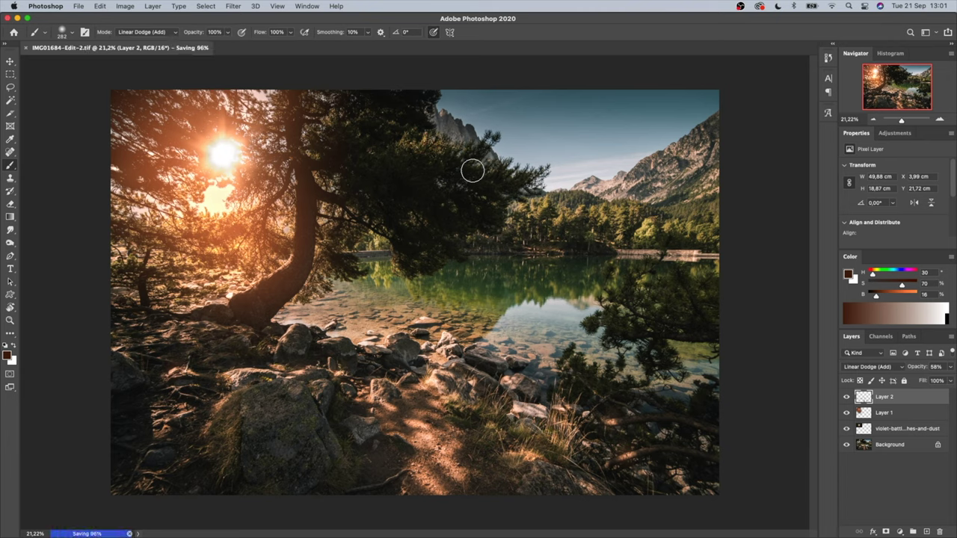
# - Switch to Lightroom and compare IMG01684-Edit-2.tif with IMG01684.ARW and the neighbouring edited mountain lake photo
pyautogui.hotkey('ctrl', 'Up')
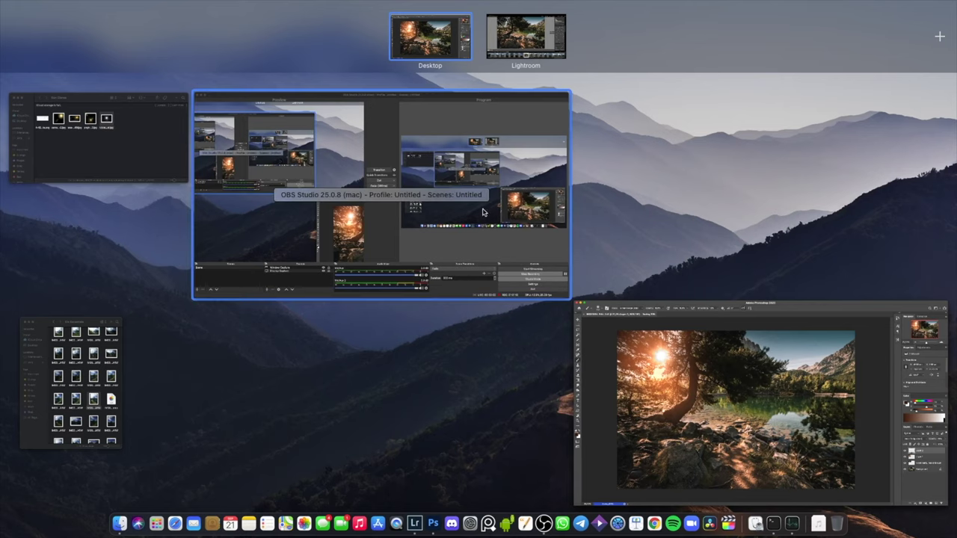
pyautogui.click(517, 42)
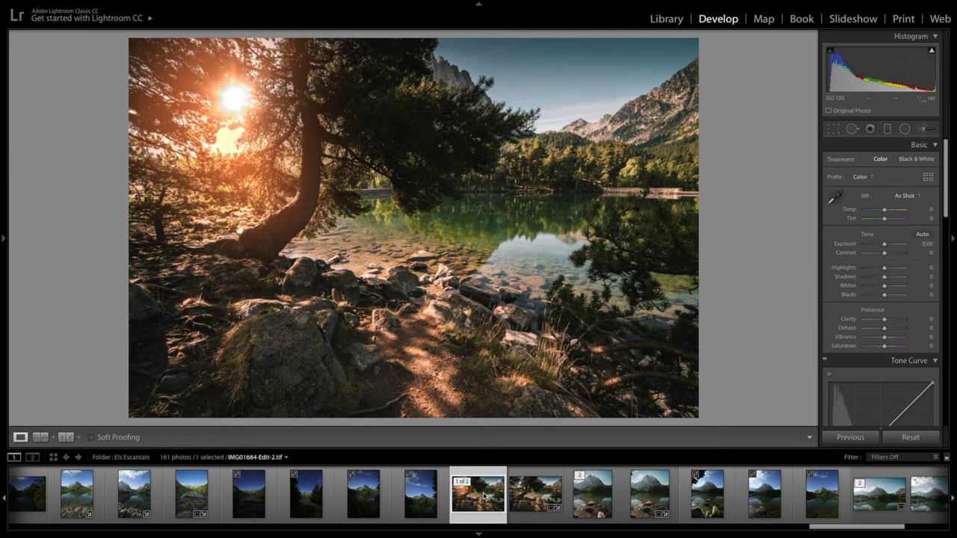
pyautogui.click(524, 499)
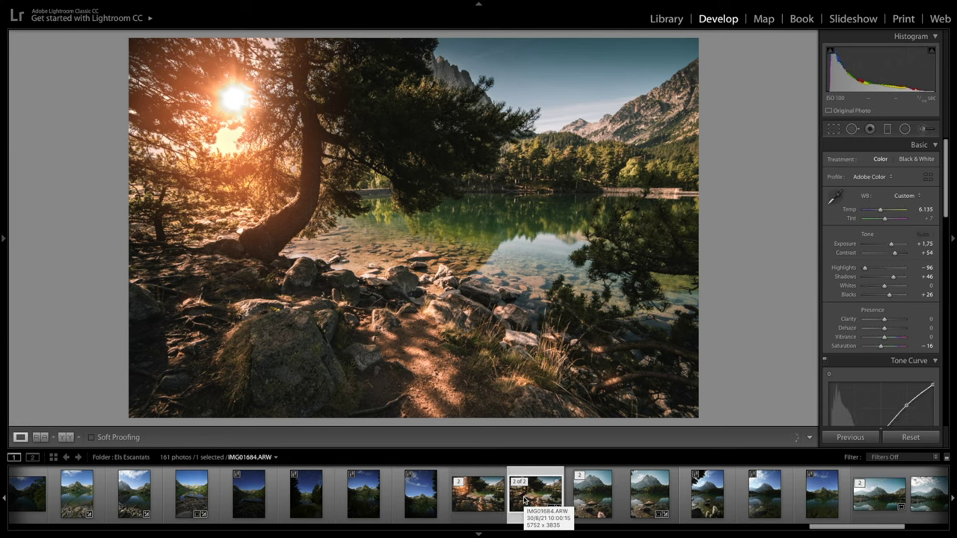
pyautogui.click(484, 499)
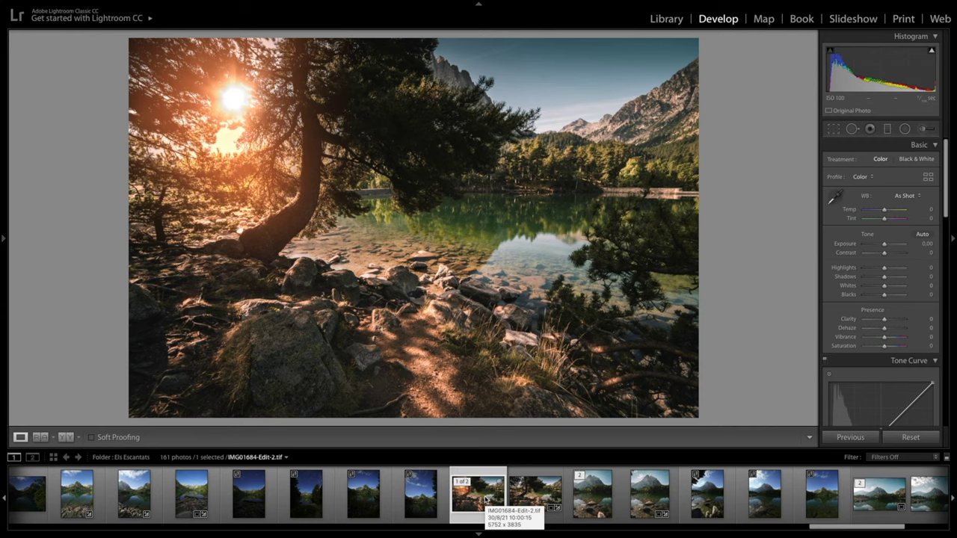
pyautogui.click(596, 499)
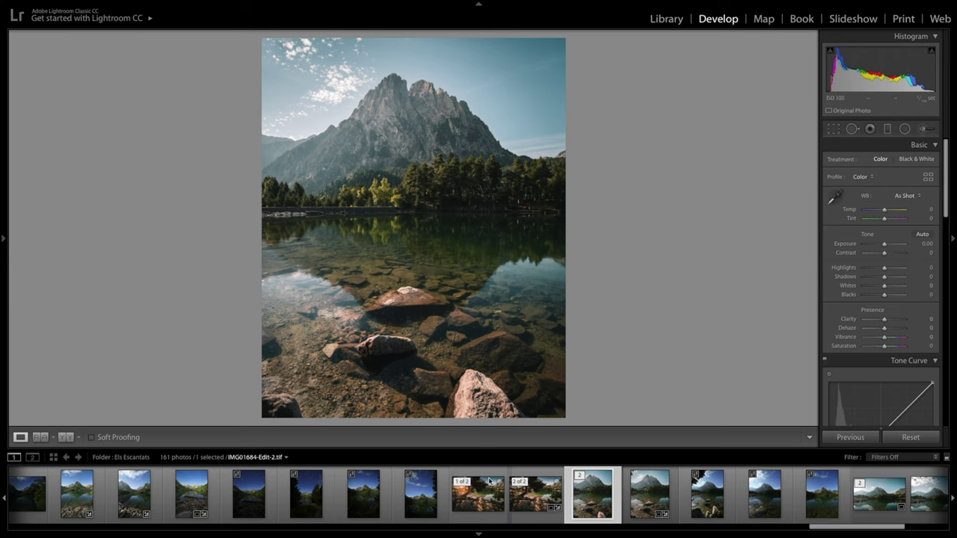
pyautogui.click(479, 499)
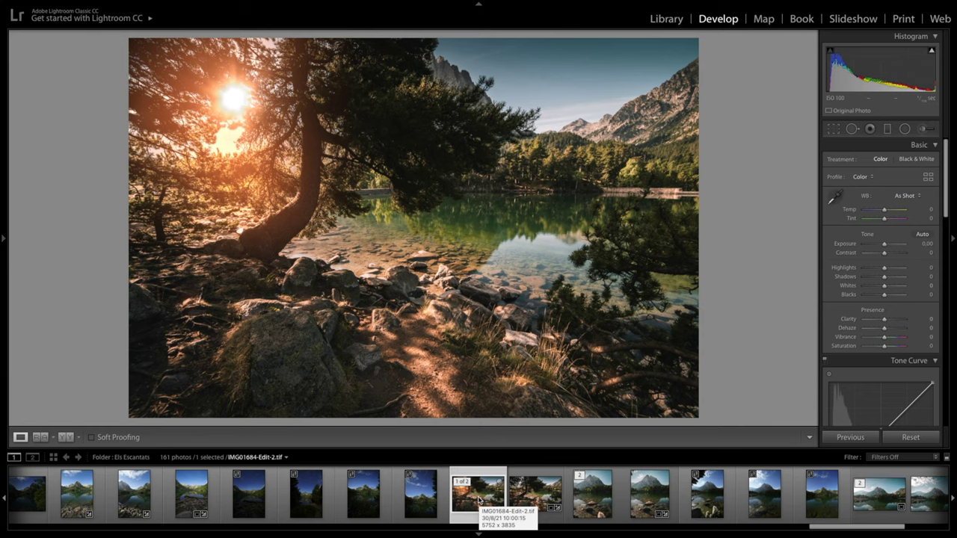
# - Browse the Els Escantats photos, and open the Lo Quiosc folder's first photo in the Develop module
pyautogui.scroll(10, 463, 498)
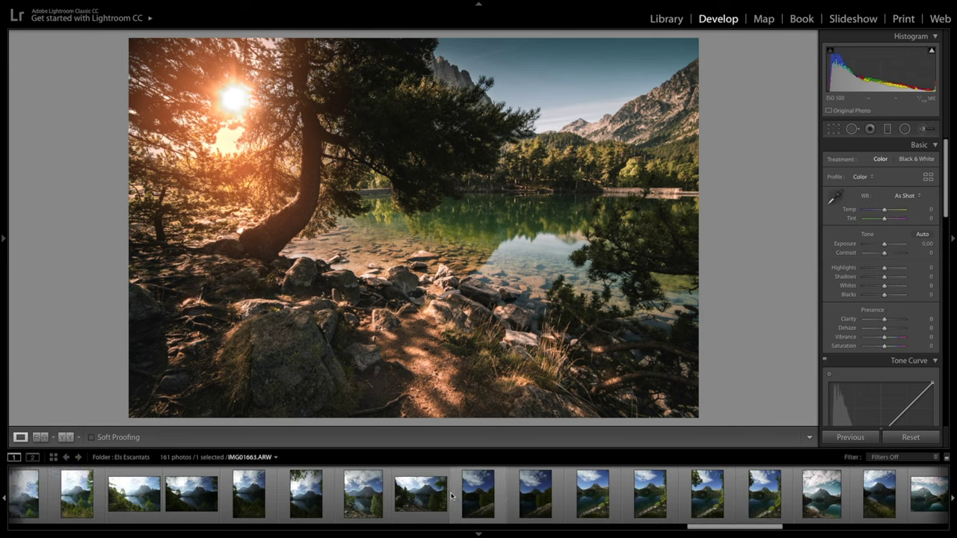
pyautogui.scroll(-10, 445, 498)
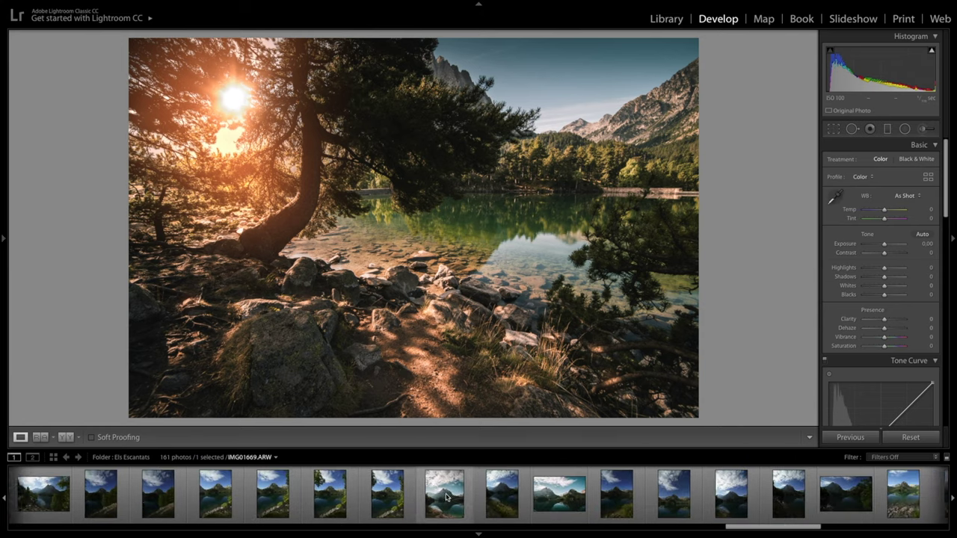
pyautogui.scroll(-10, 447, 496)
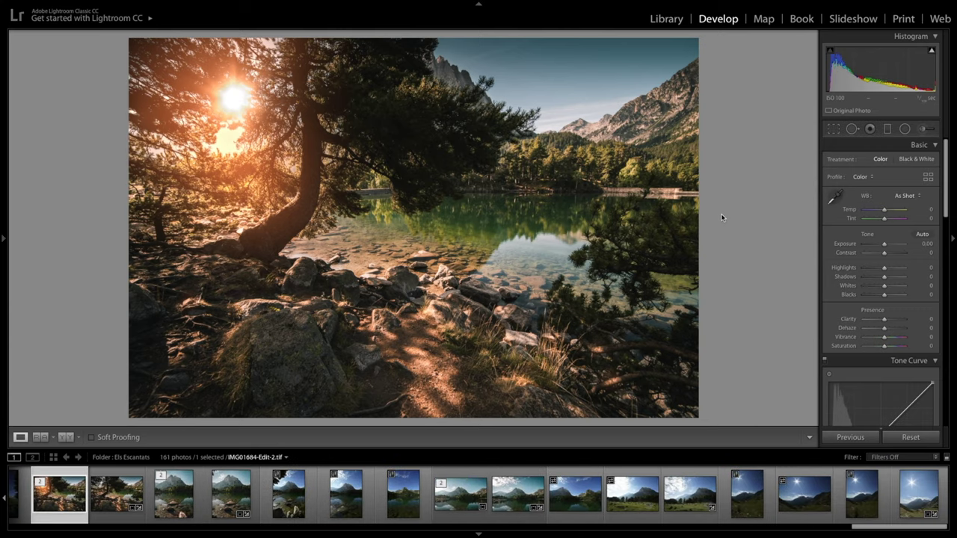
pyautogui.click(671, 20)
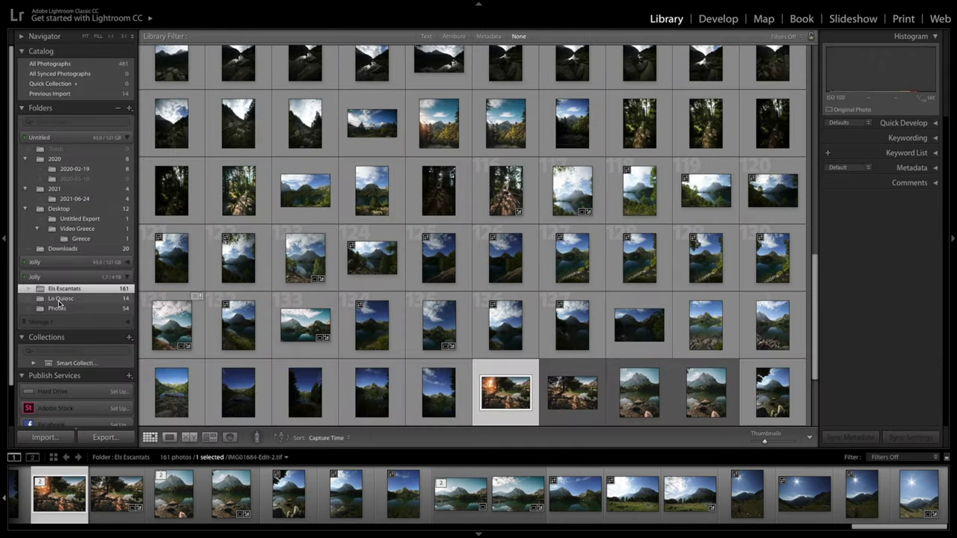
pyautogui.click(59, 299)
pyautogui.press('d')
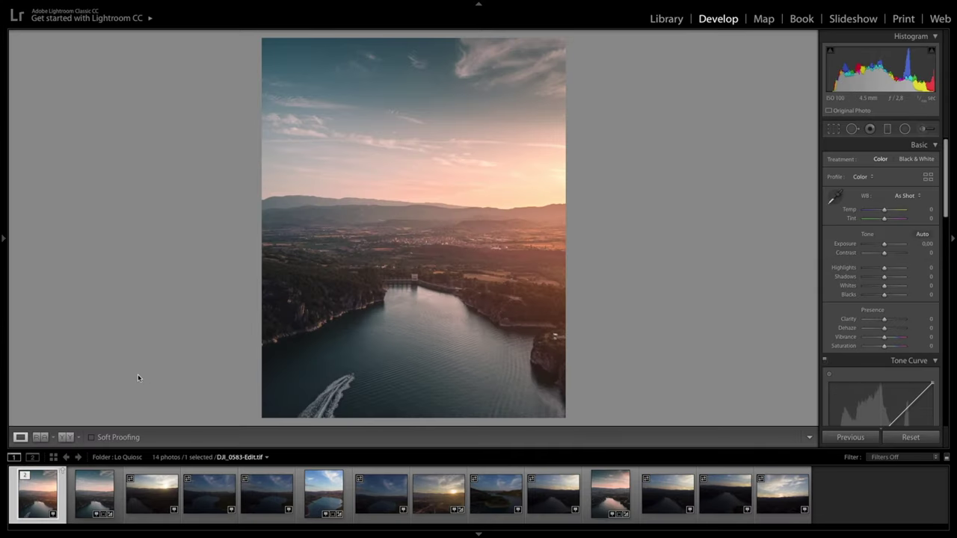
# - Examine DJI_0583.DNG by comparing its before and after views and checking its crop frame
pyautogui.click(87, 491)
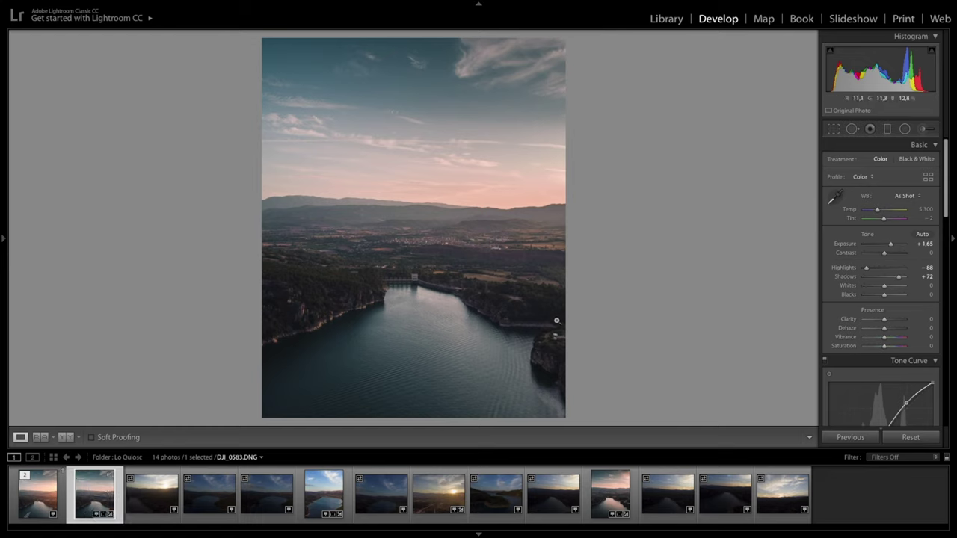
pyautogui.press('\\')
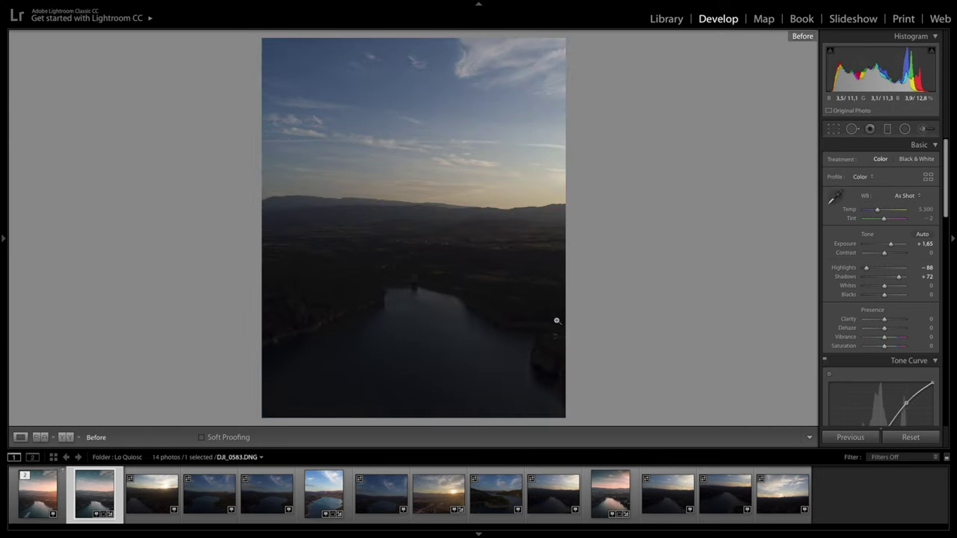
pyautogui.click(832, 130)
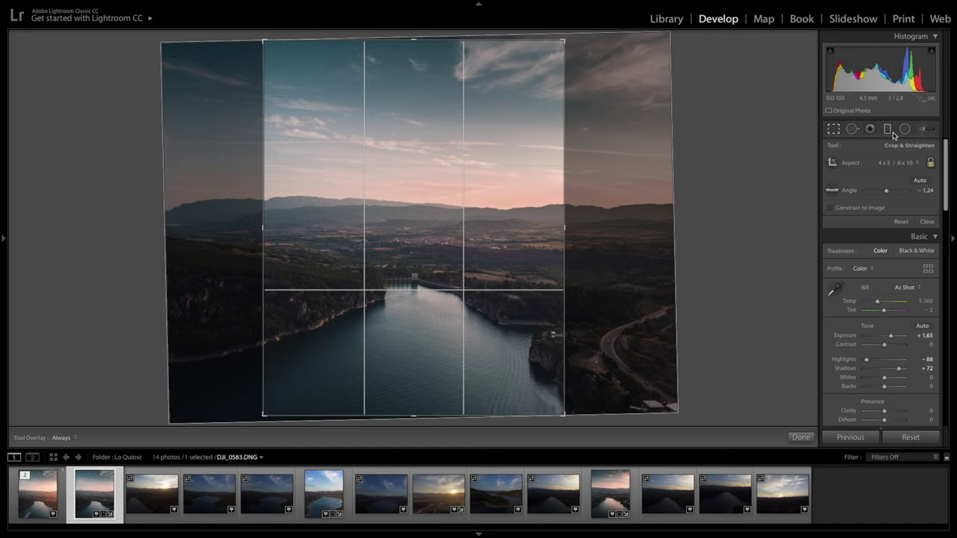
pyautogui.click(836, 132)
pyautogui.press('\\')
pyautogui.press('\\')
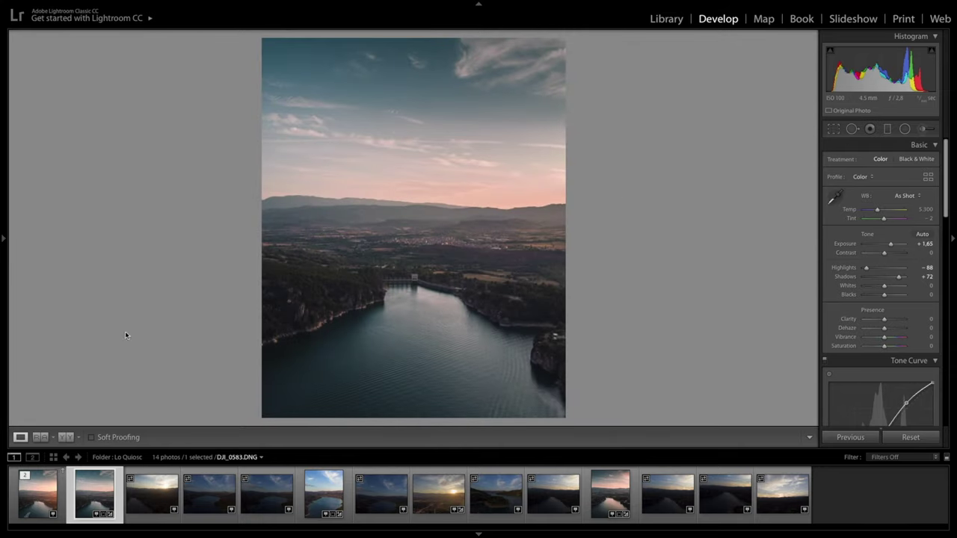
# - Inspect the speedboat in DJI_0583-Edit.tif at close zoom and compare the edited photo with DJI_0583.DNG
pyautogui.click(54, 497)
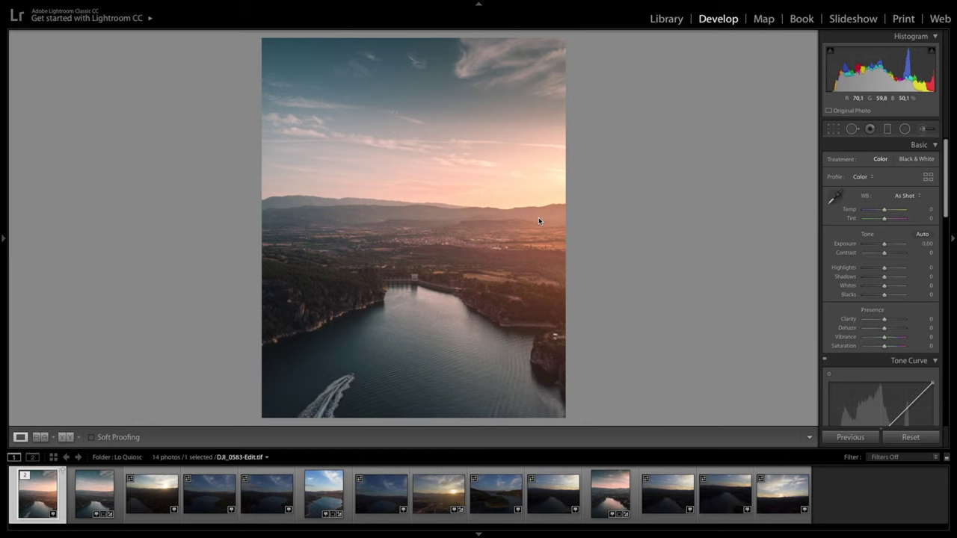
pyautogui.click(320, 395)
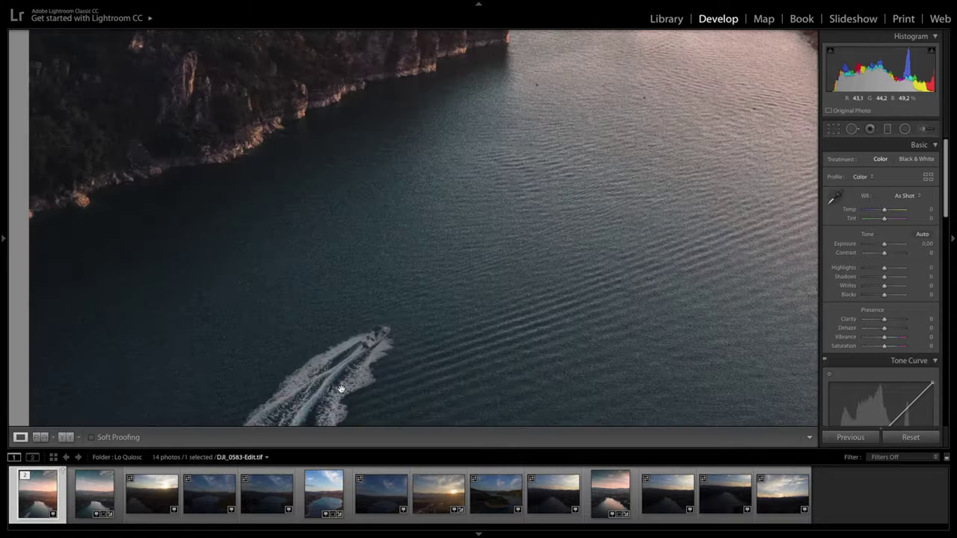
pyautogui.click(342, 387)
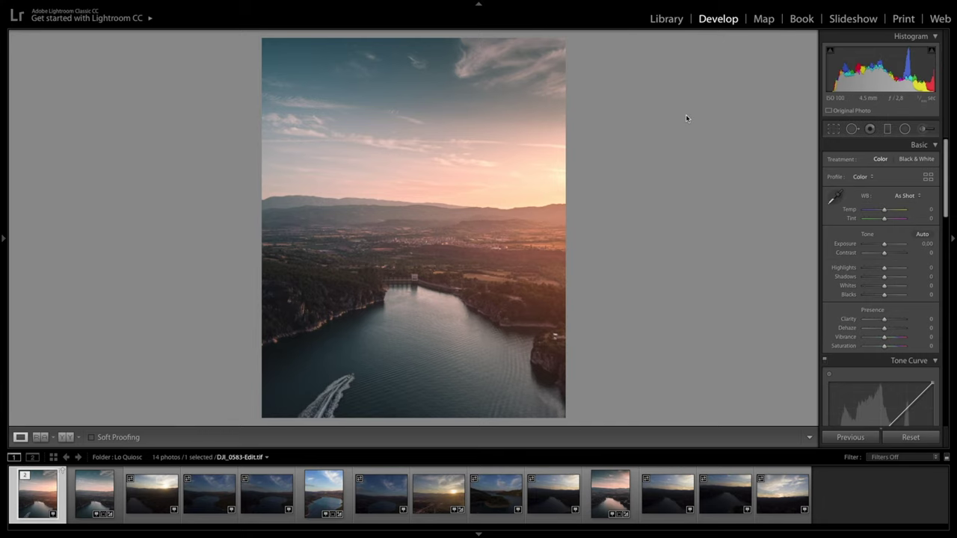
pyautogui.press('z')
pyautogui.press('z')
pyautogui.click(96, 500)
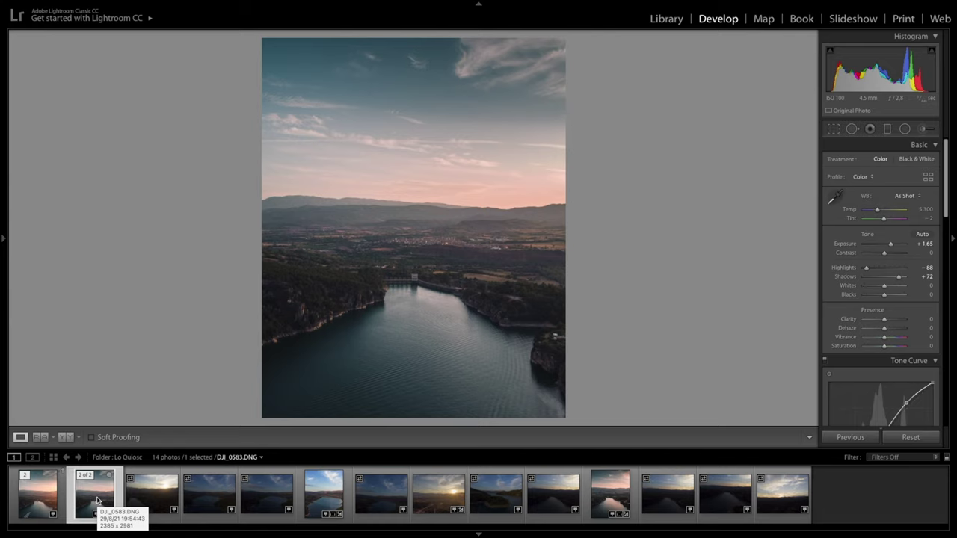
pyautogui.press('Left')
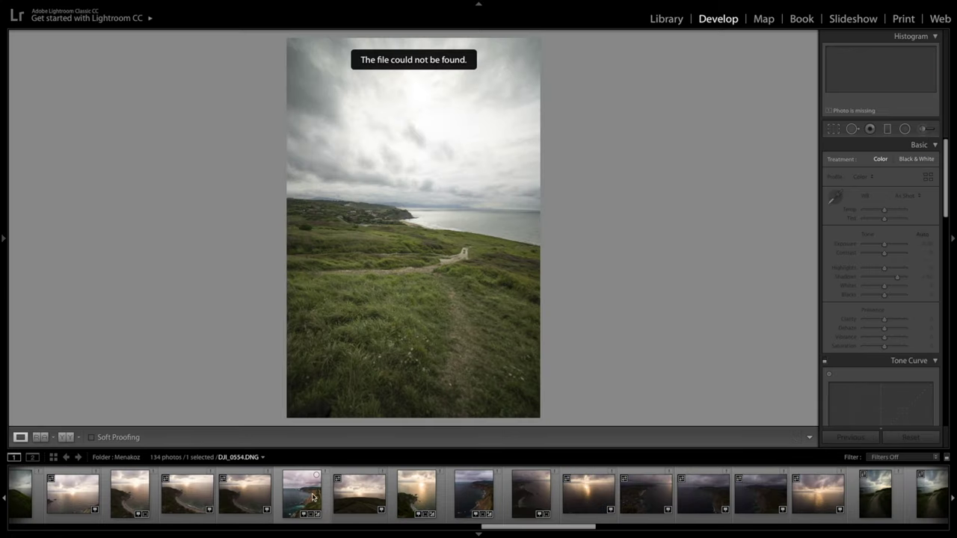
# - View the coastal cliff photo DJI_0553.DNG in the Menakoz folder and switch to the exported DJI_0553.jpg in Preview
pyautogui.click(301, 493)
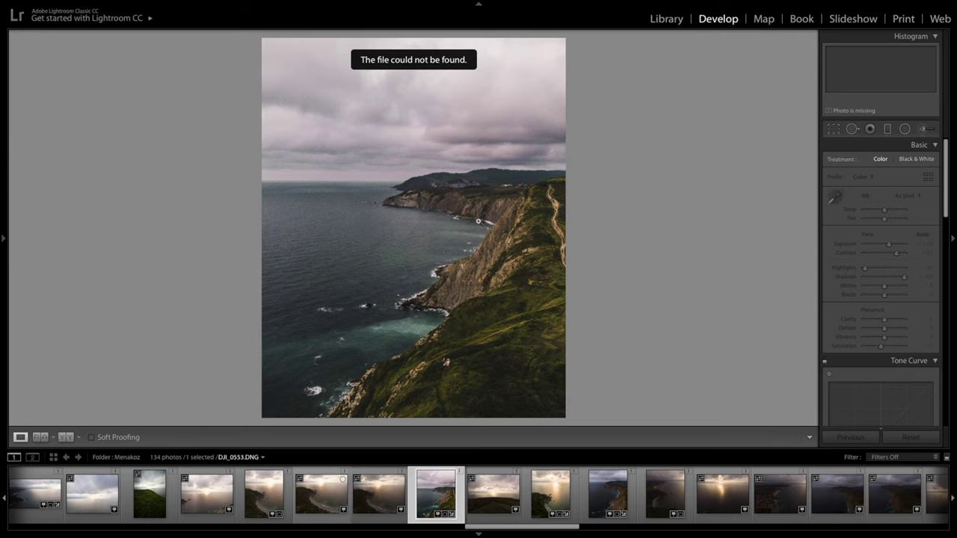
pyautogui.hotkey('ctrl', 'Up')
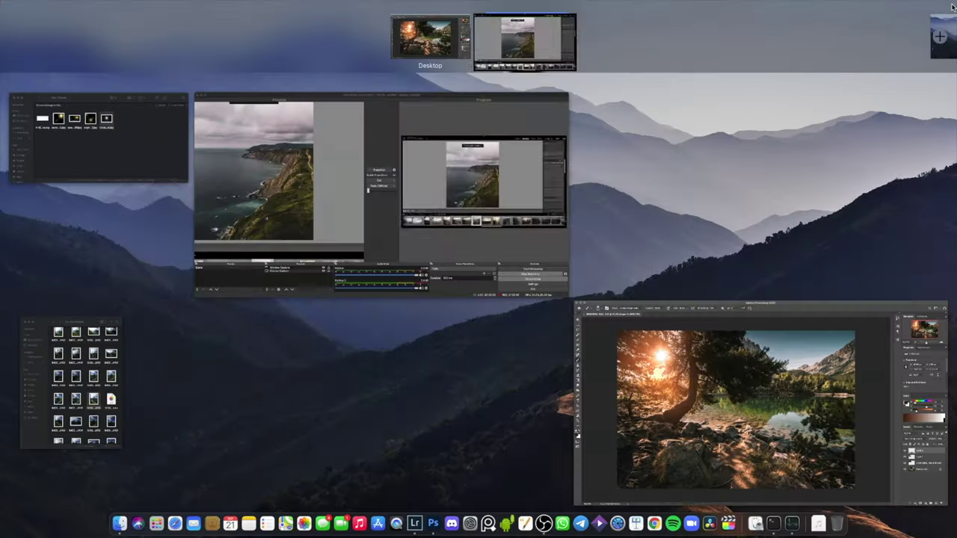
pyautogui.click(221, 154)
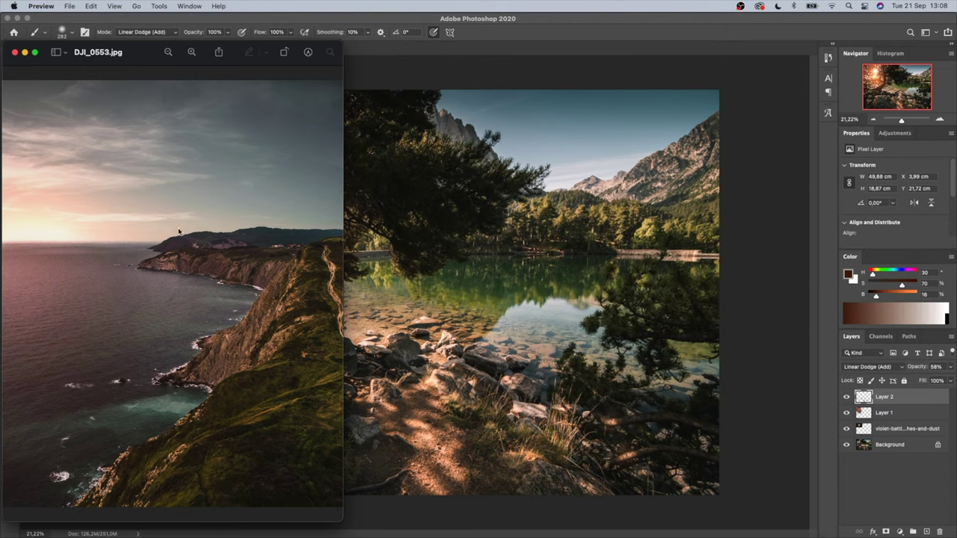
# - Open _MG_4532.jpg from the Untitled Export folder in Finder and place its window beside the coastal cliff photo
pyautogui.press('super+Tab')
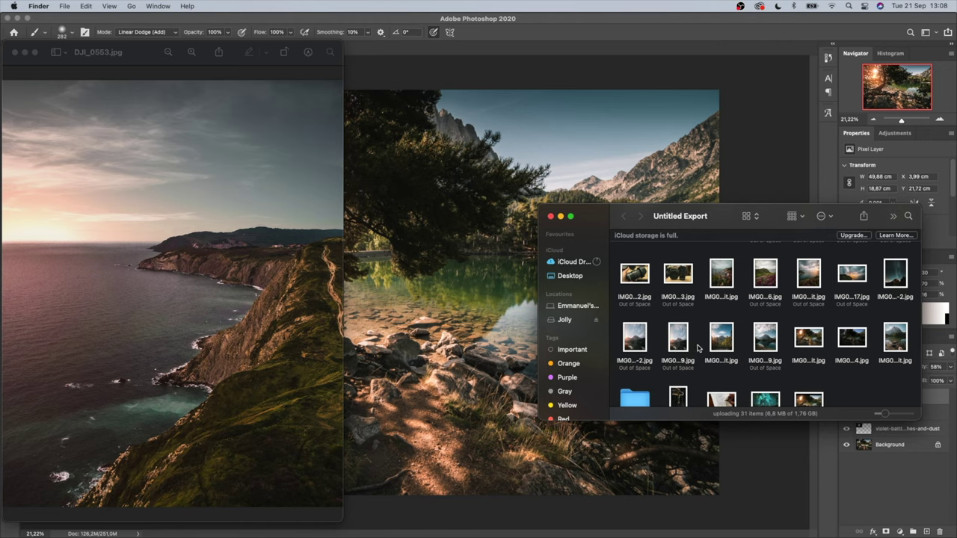
pyautogui.scroll(2, 738, 338)
pyautogui.scroll(-10, 740, 336)
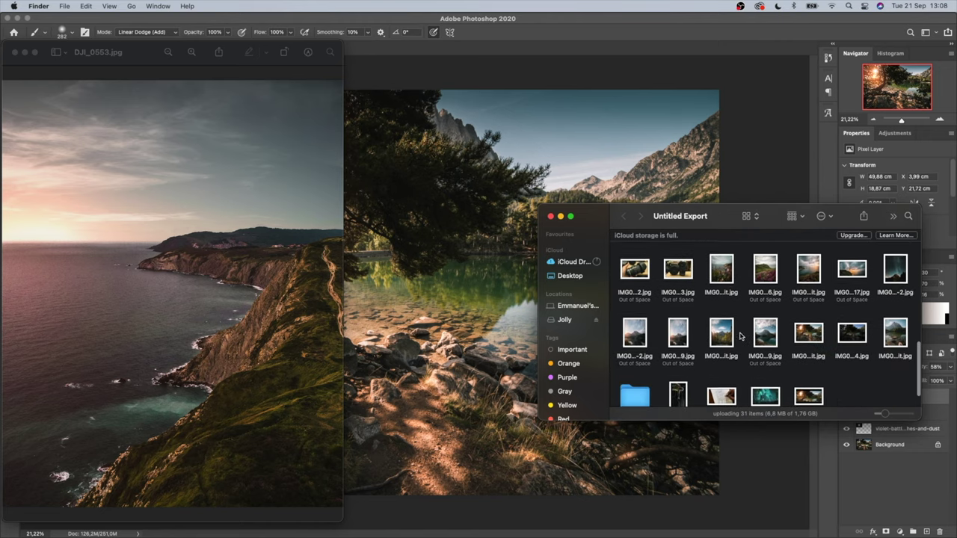
pyautogui.click(635, 334)
pyautogui.doubleClick(636, 334)
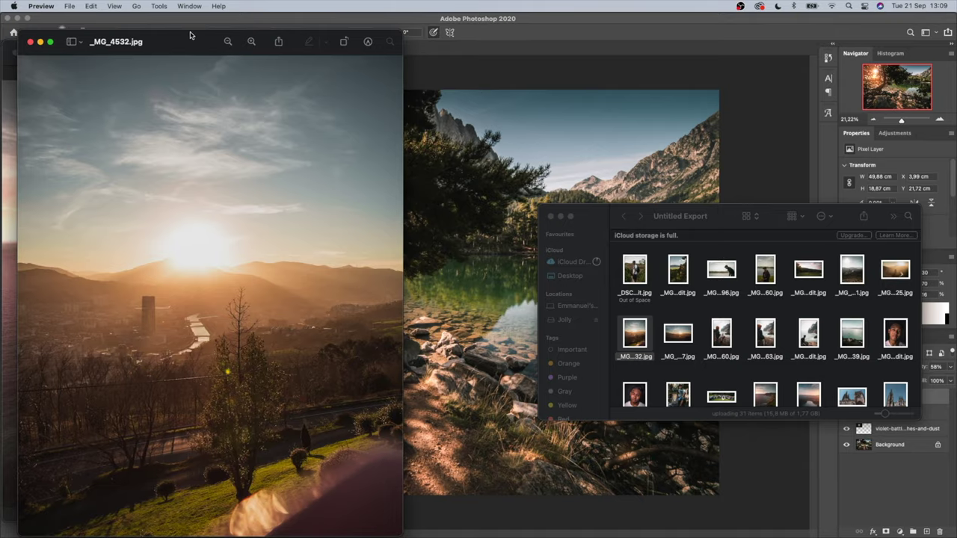
pyautogui.moveTo(190, 36); pyautogui.dragTo(524, 28)
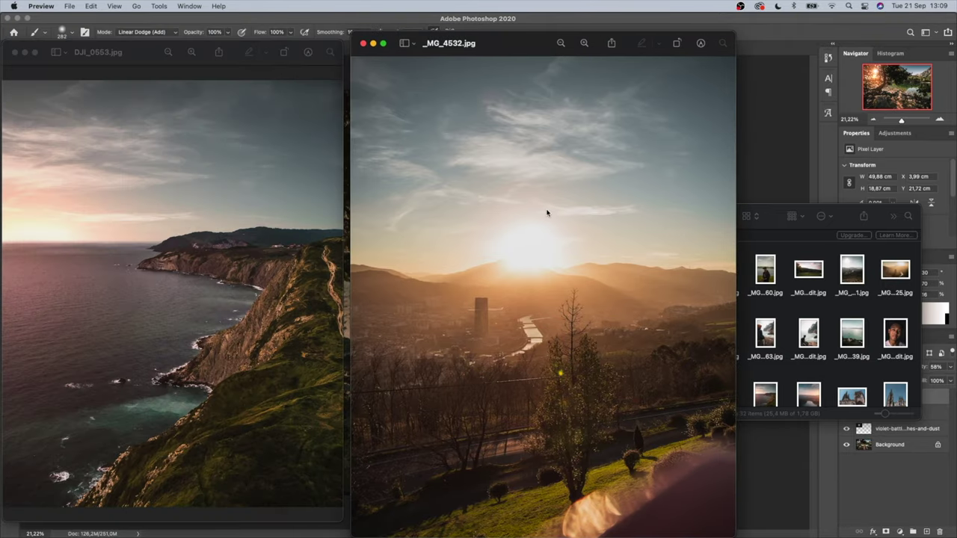